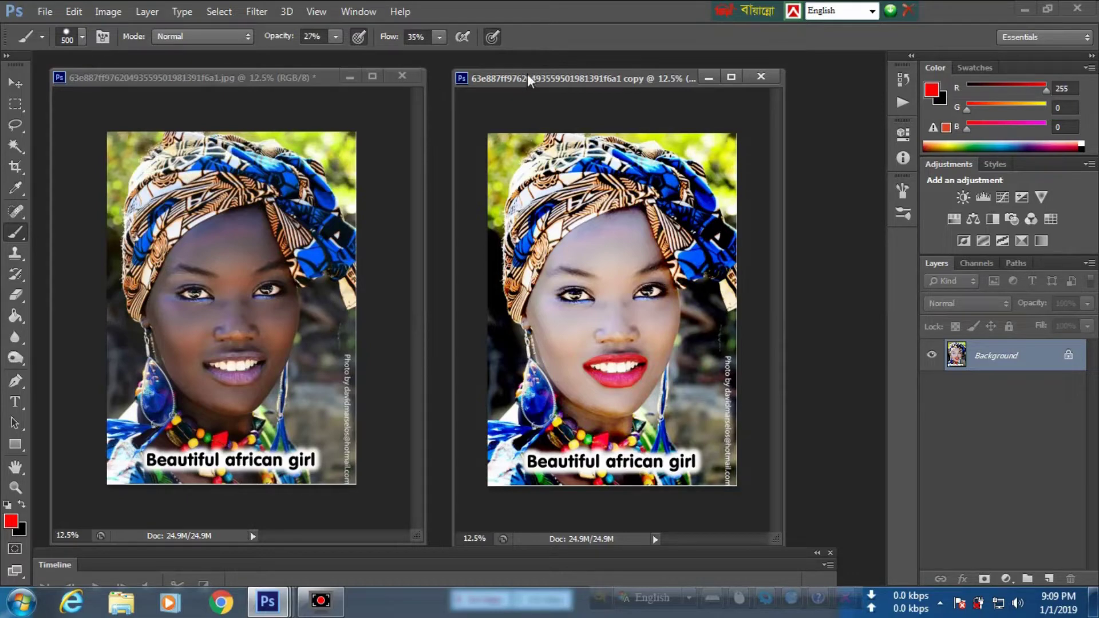
- Nudge the retouched copy's window aside and minimize it, leaving only the original portrait
drag(528, 74, 545, 75)
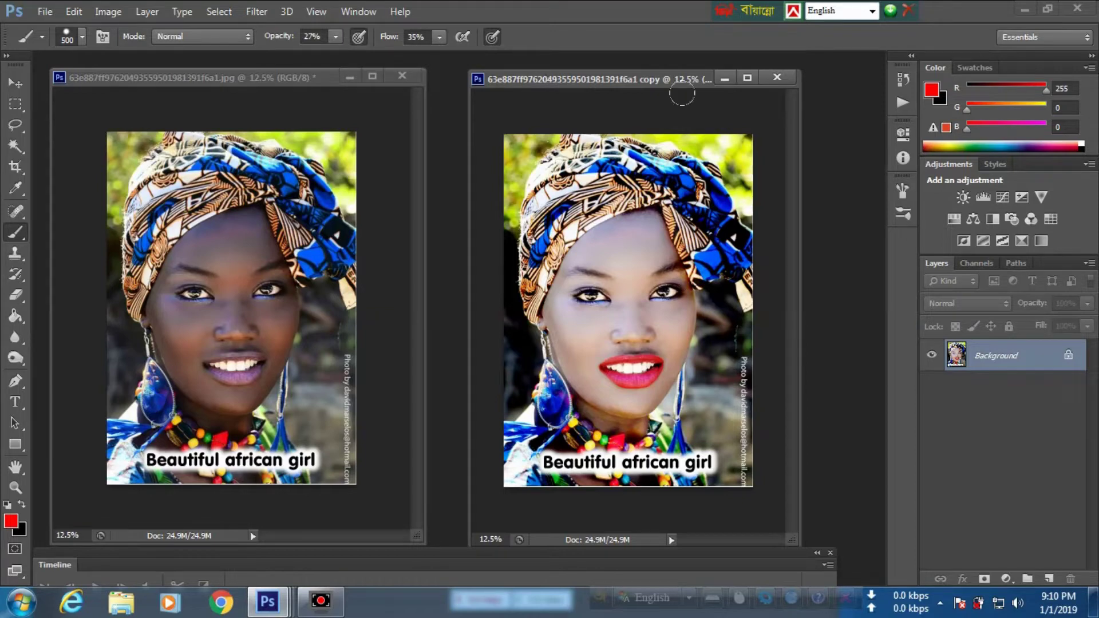
click(723, 77)
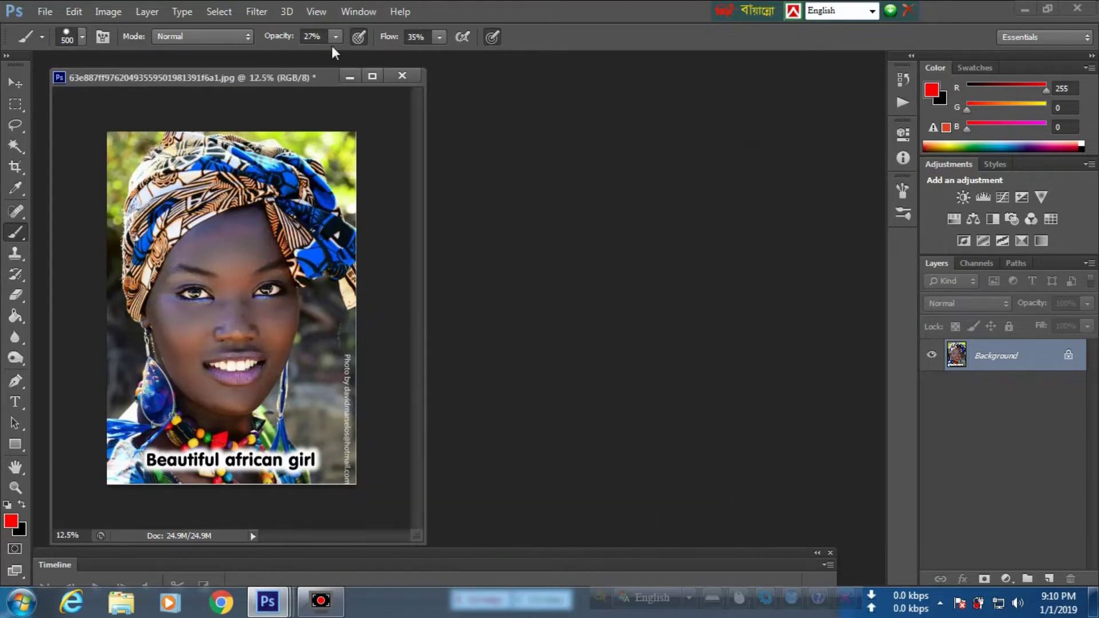
- Dock the original portrait as a tab, zoom in, and add empty Layer 1 above Background
drag(313, 77, 314, 54)
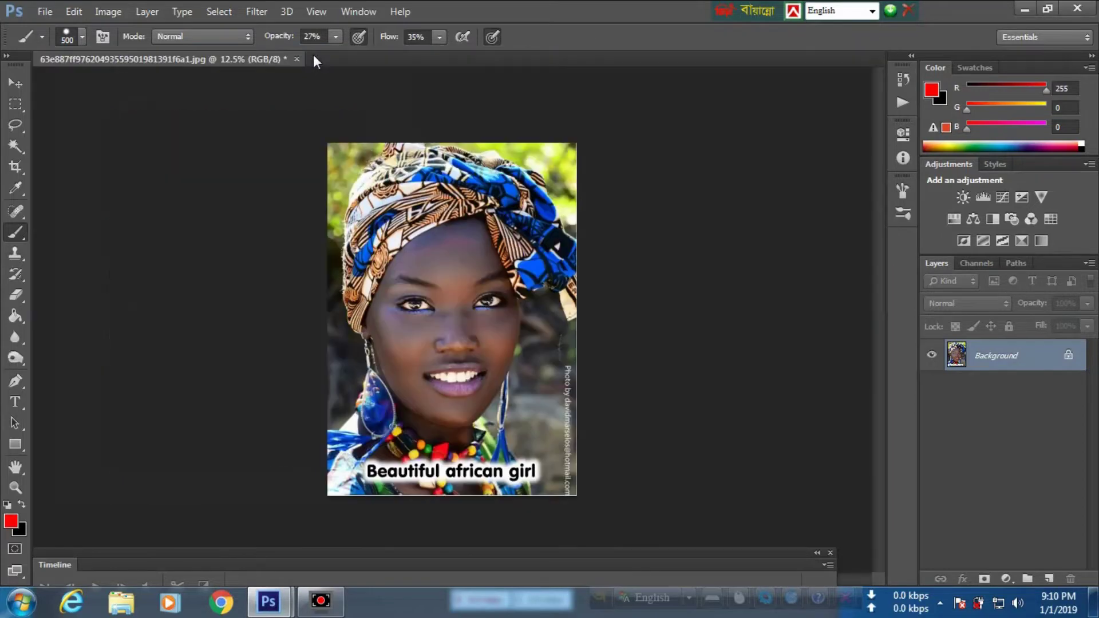
key(ctrl+plus)
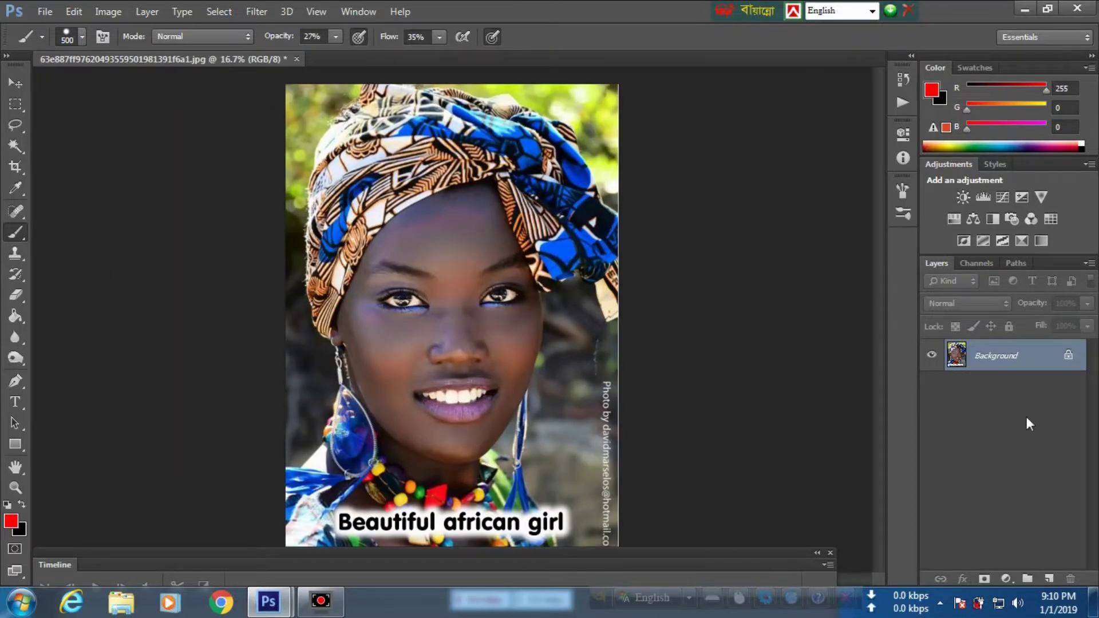
click(1050, 578)
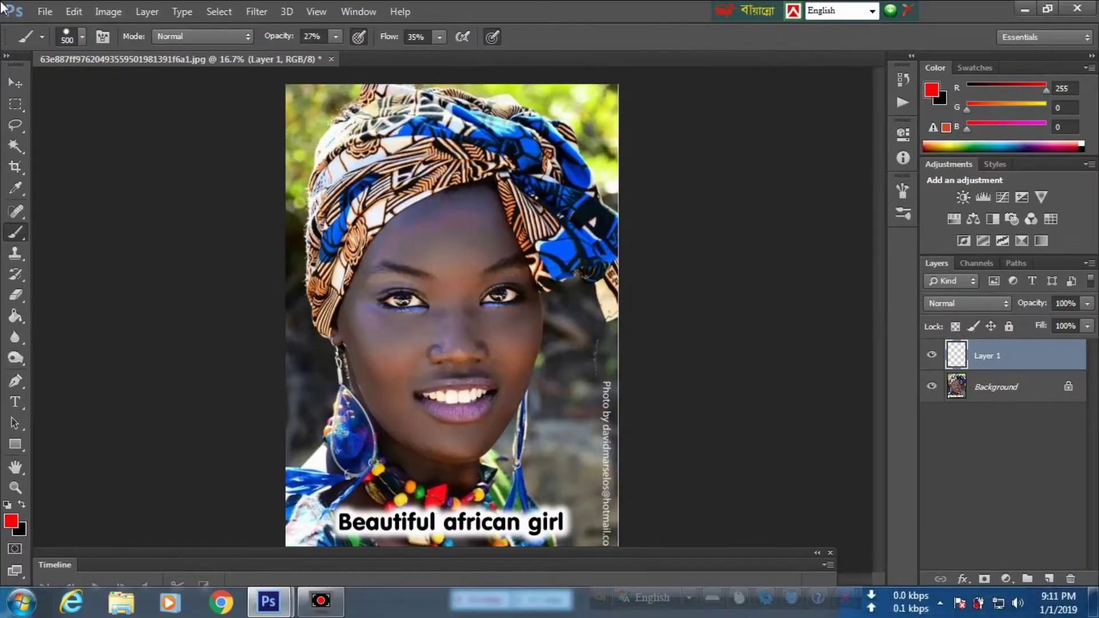
- Choose a Soft Round brush at 0% hardness with opacity raised to 100%
click(83, 37)
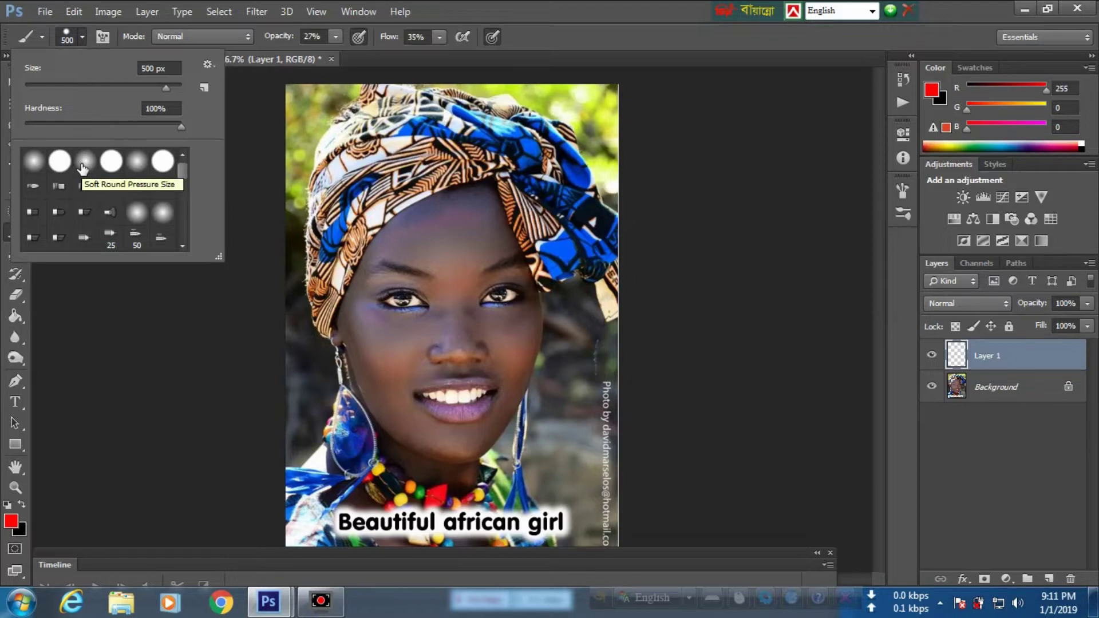
click(84, 163)
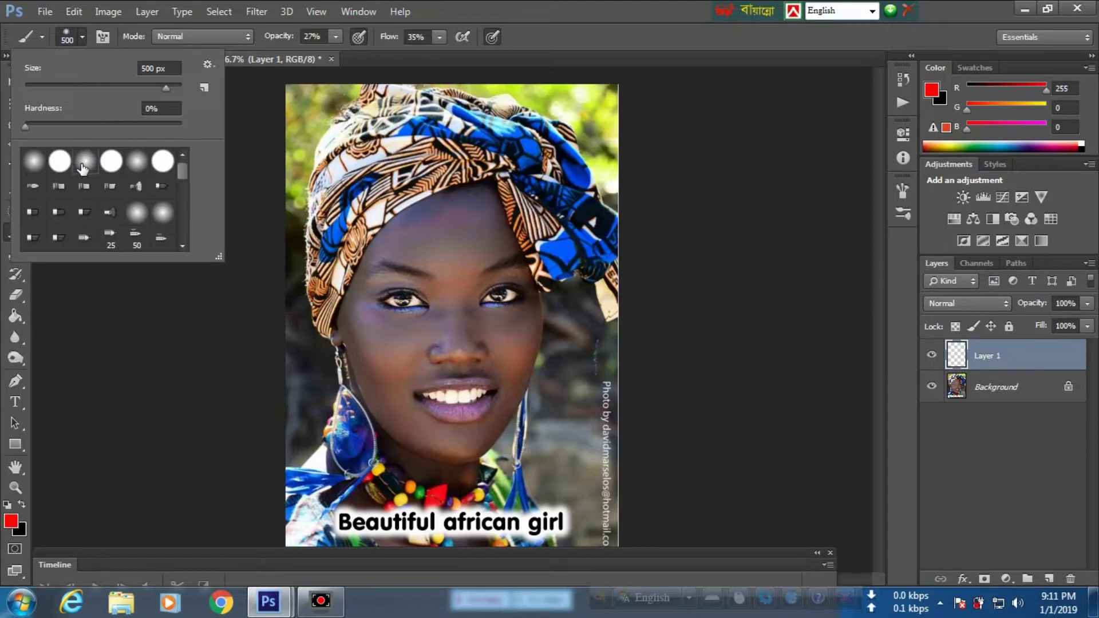
click(239, 102)
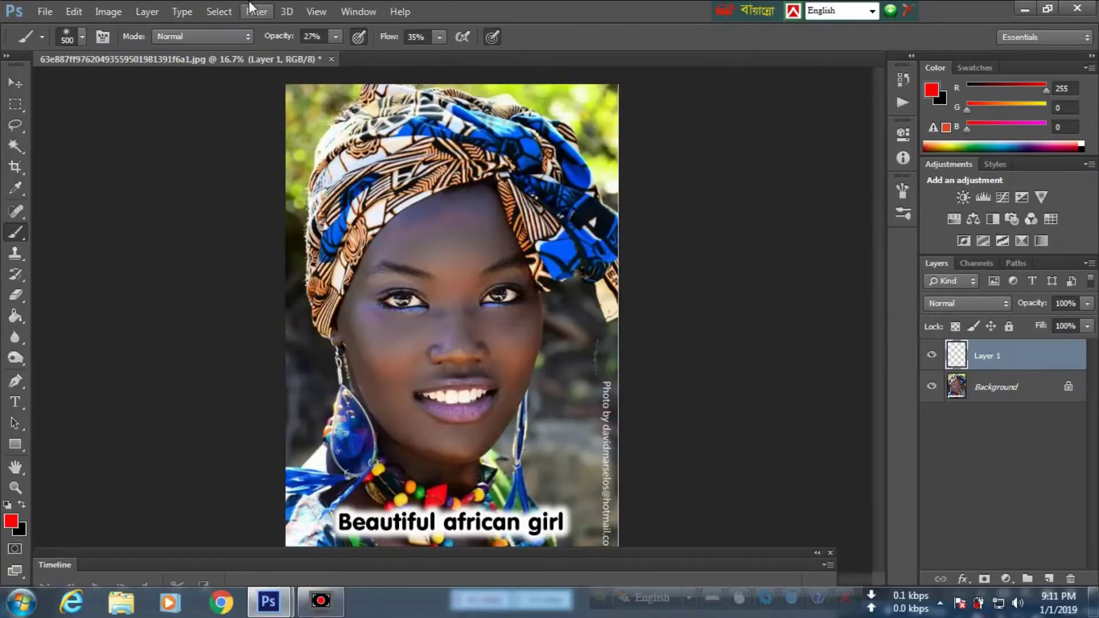
click(335, 36)
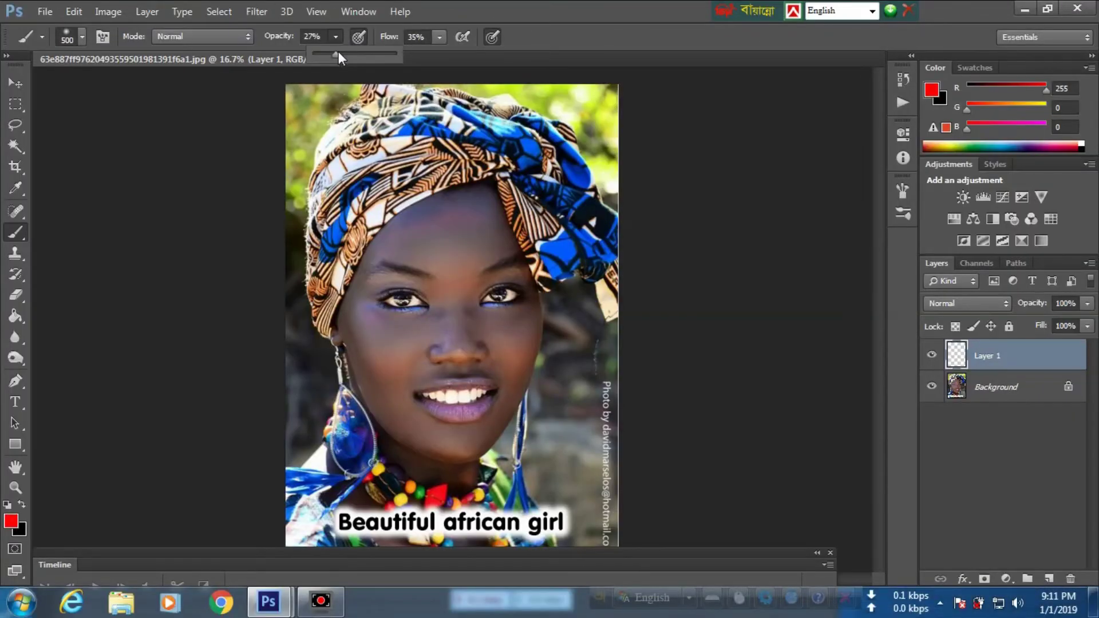
drag(338, 52, 404, 64)
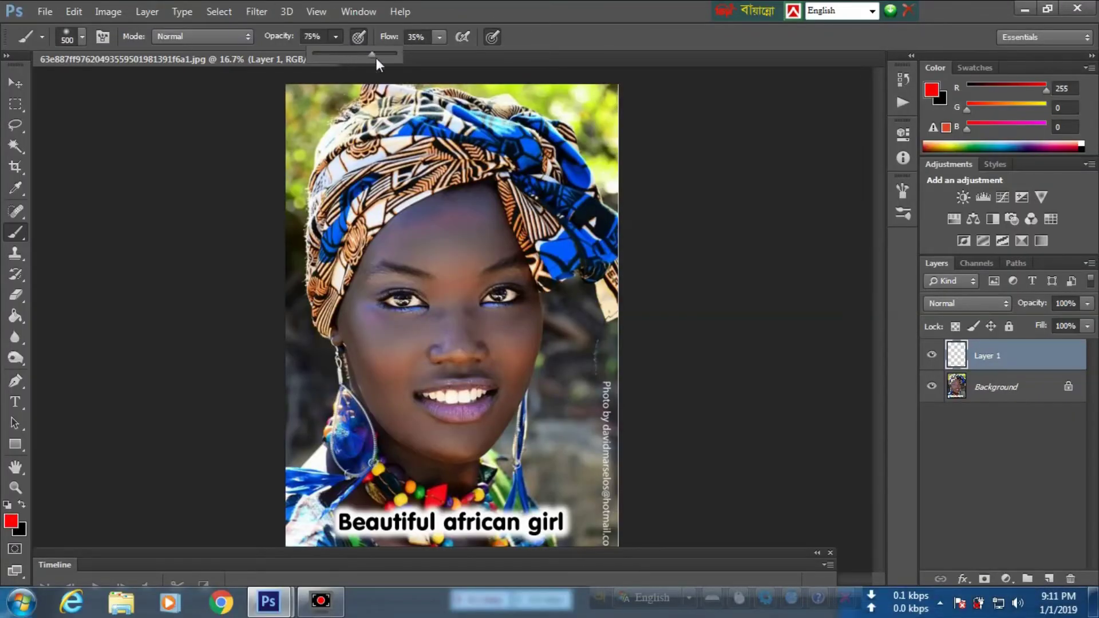
click(440, 37)
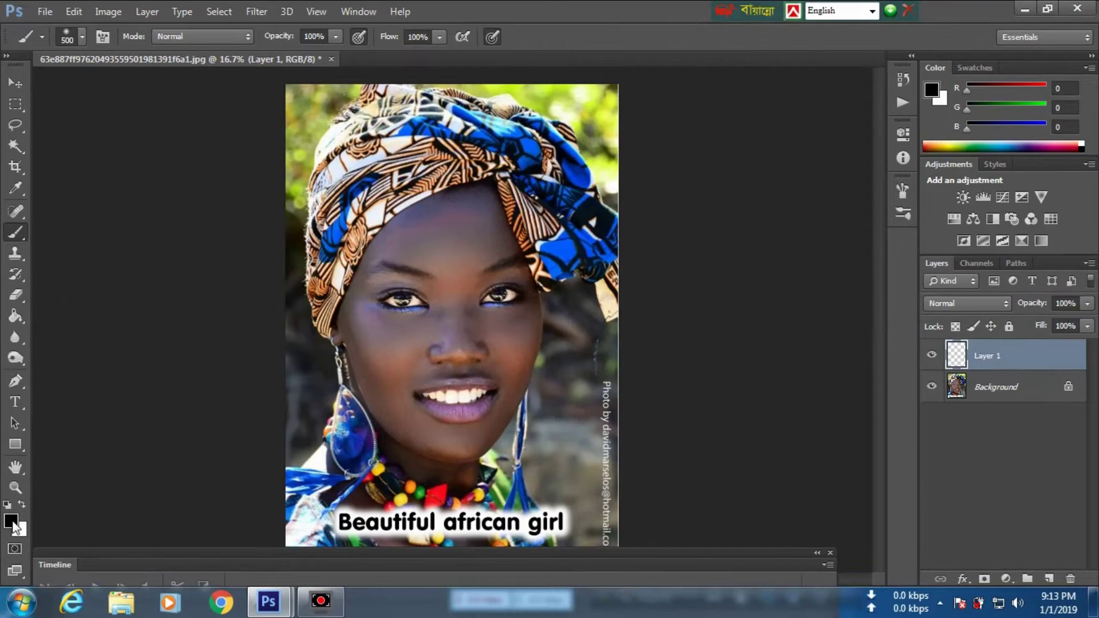
- Set the foreground colour to pale pink fdf1f1 with the Brush tool active
click(13, 525)
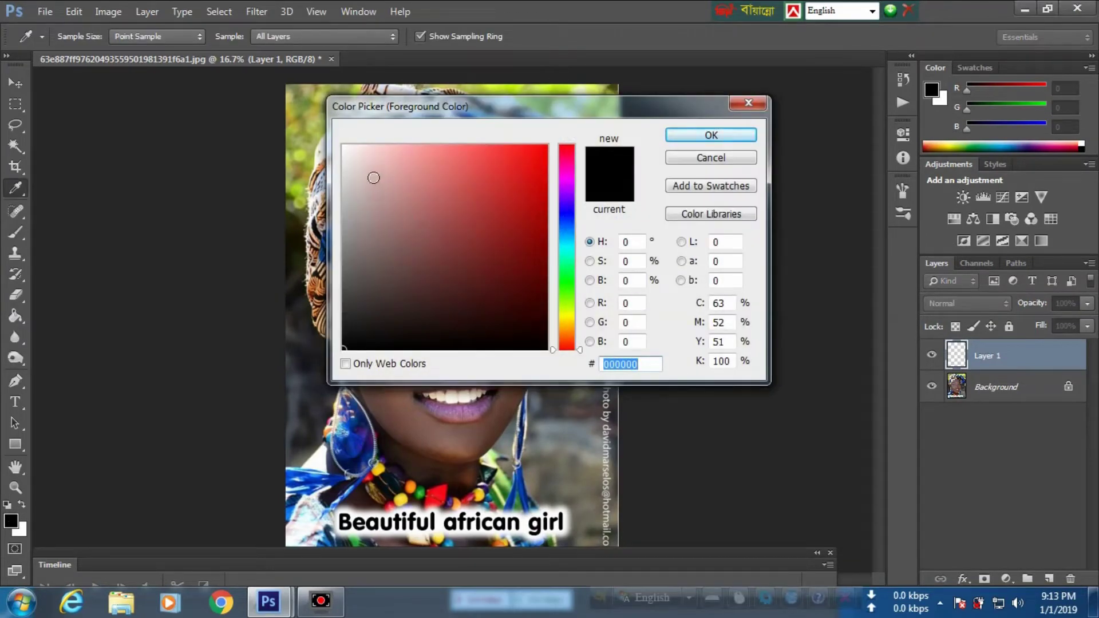
drag(359, 160, 352, 147)
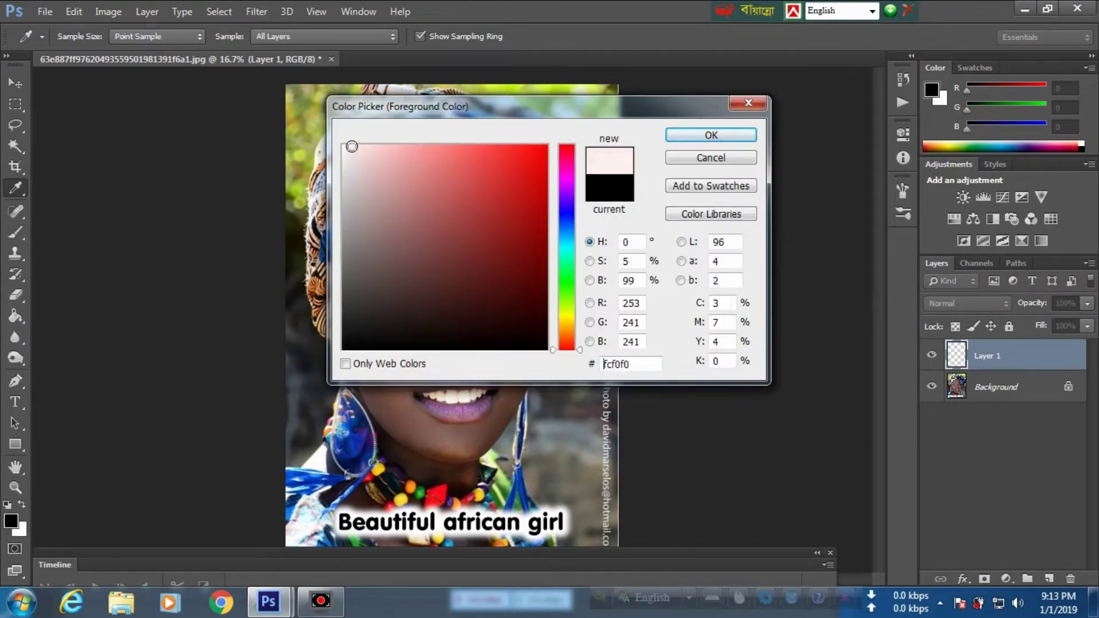
click(686, 137)
key(b)
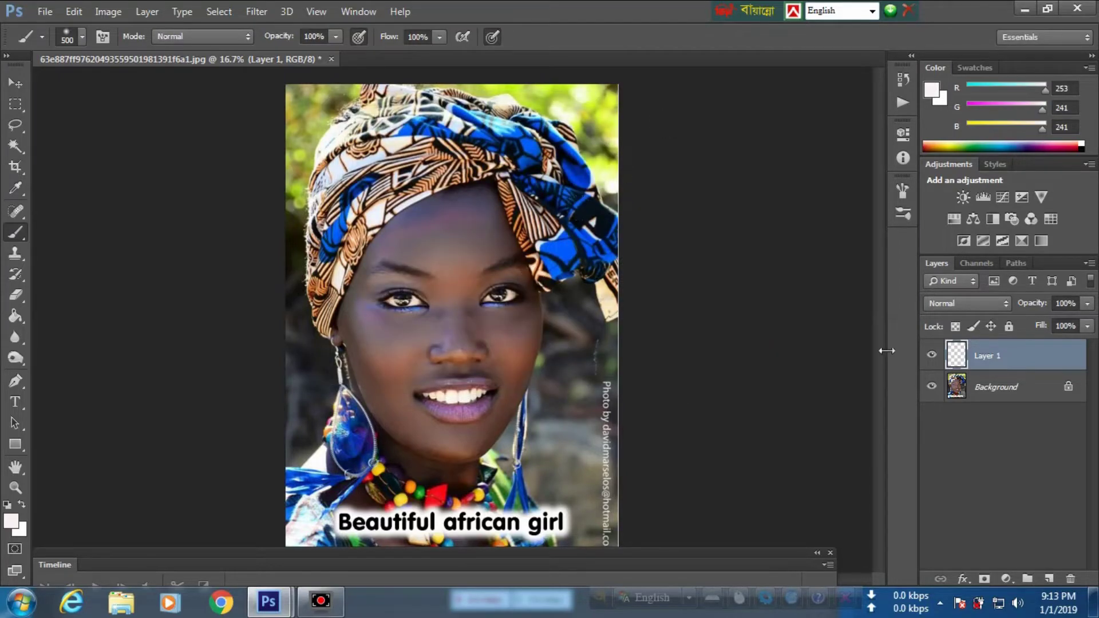
- Paint pale pink over the forehead and nose on Layer 1, blended as Soft Light
mouse_move(395, 234)
mouse_down()
mouse_move(447, 214)
mouse_move(450, 303)
mouse_move(349, 275)
mouse_move(417, 317)
mouse_move(516, 323)
mouse_move(486, 201)
mouse_move(412, 189)
mouse_move(478, 410)
mouse_move(380, 410)
mouse_move(457, 454)
mouse_move(498, 317)
mouse_move(467, 216)
mouse_move(329, 321)
mouse_move(382, 422)
mouse_move(446, 326)
mouse_up()
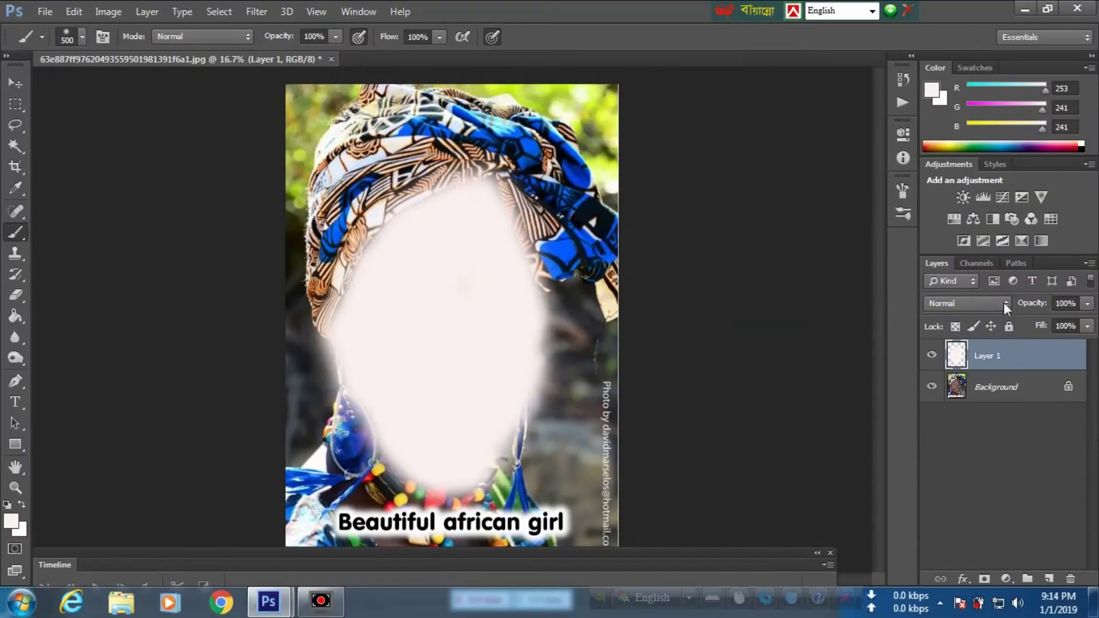
click(1003, 303)
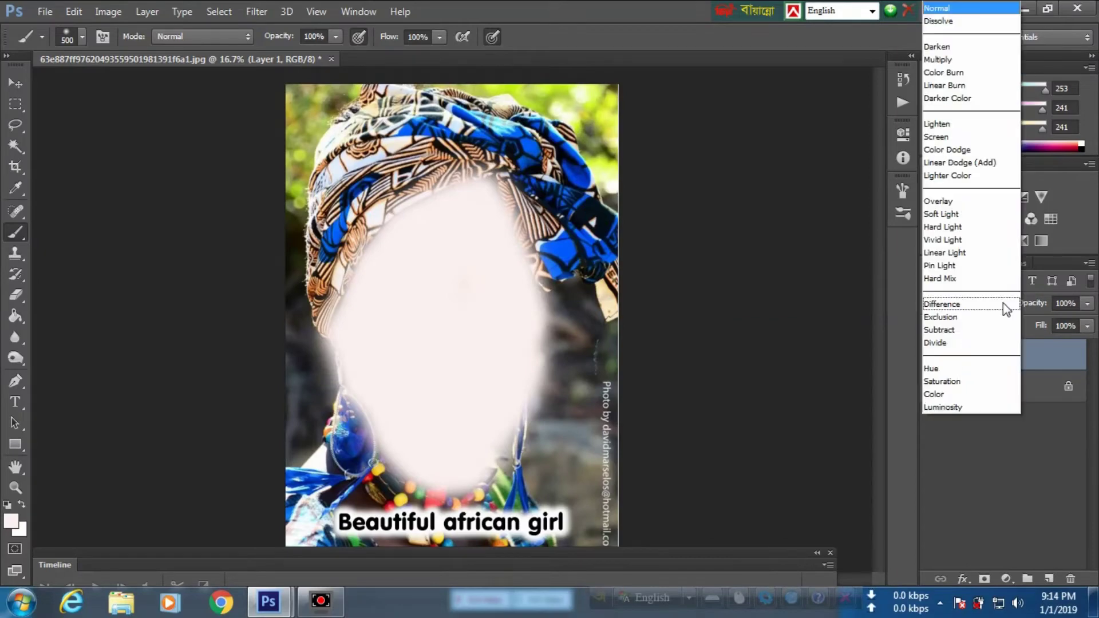
click(950, 215)
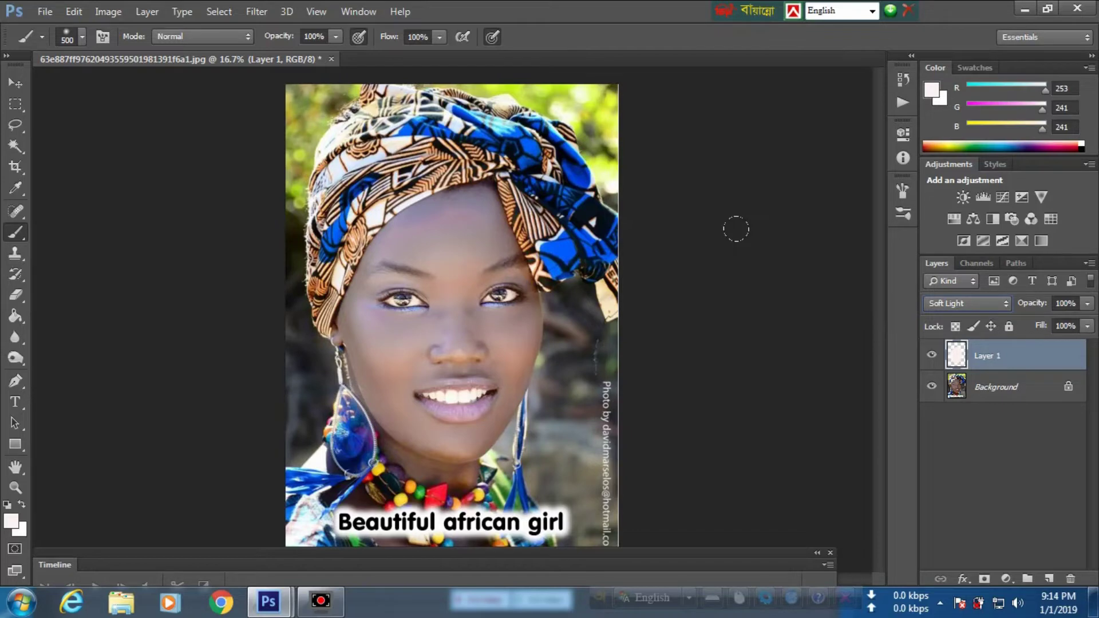
- Nudge Layer 1 with the Move tool to fit the face, then zoom in to inspect the skin
key(ctrl+plus)
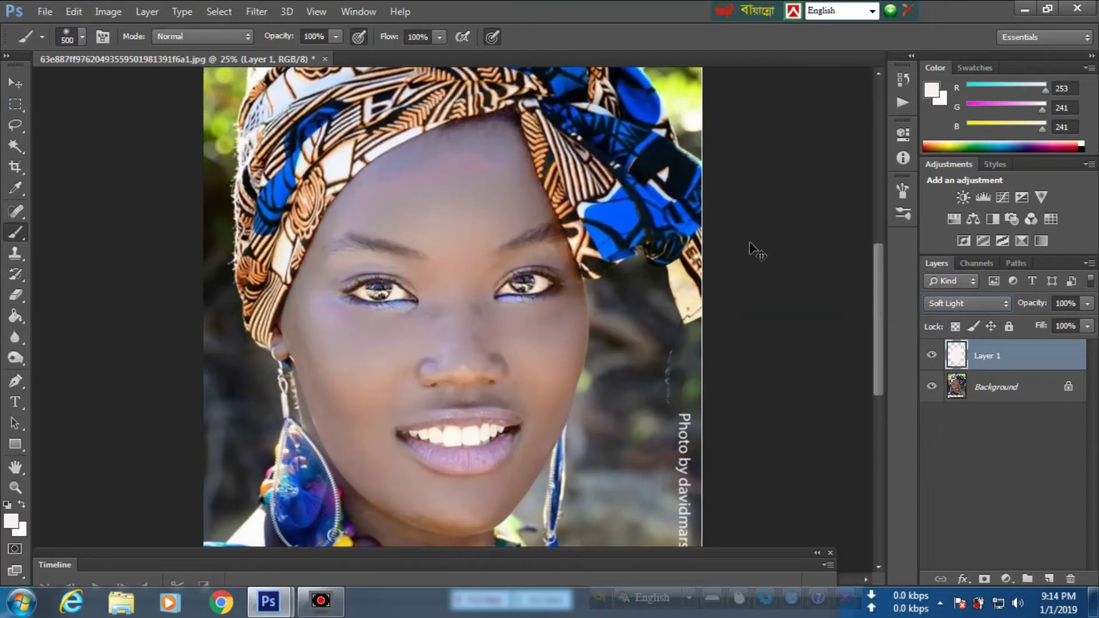
key(ctrl+minus)
key(ctrl+minus)
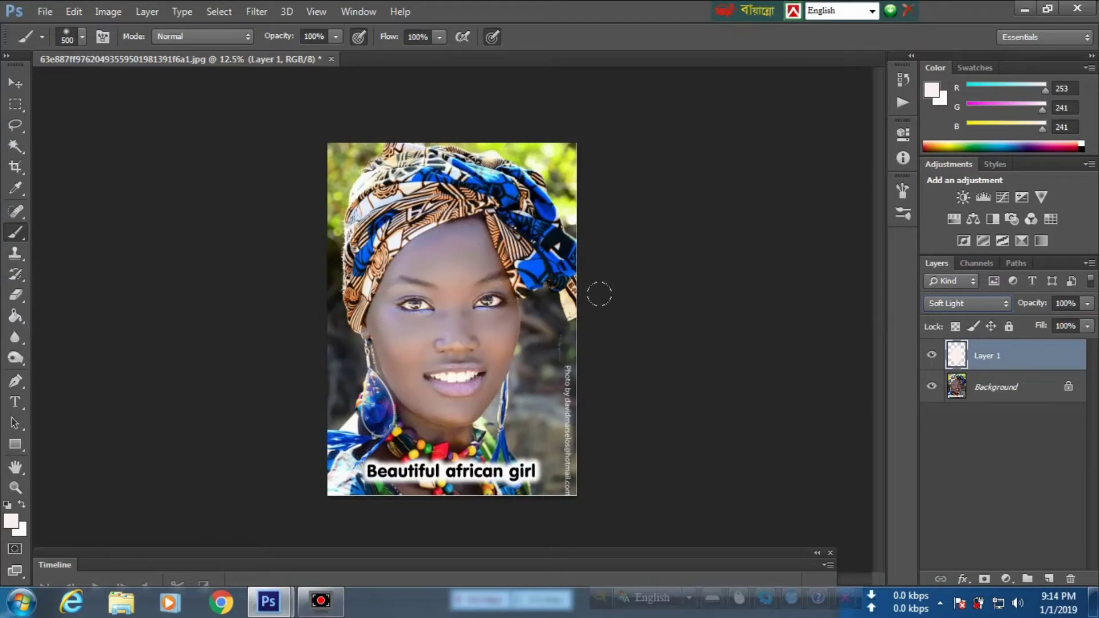
key(v)
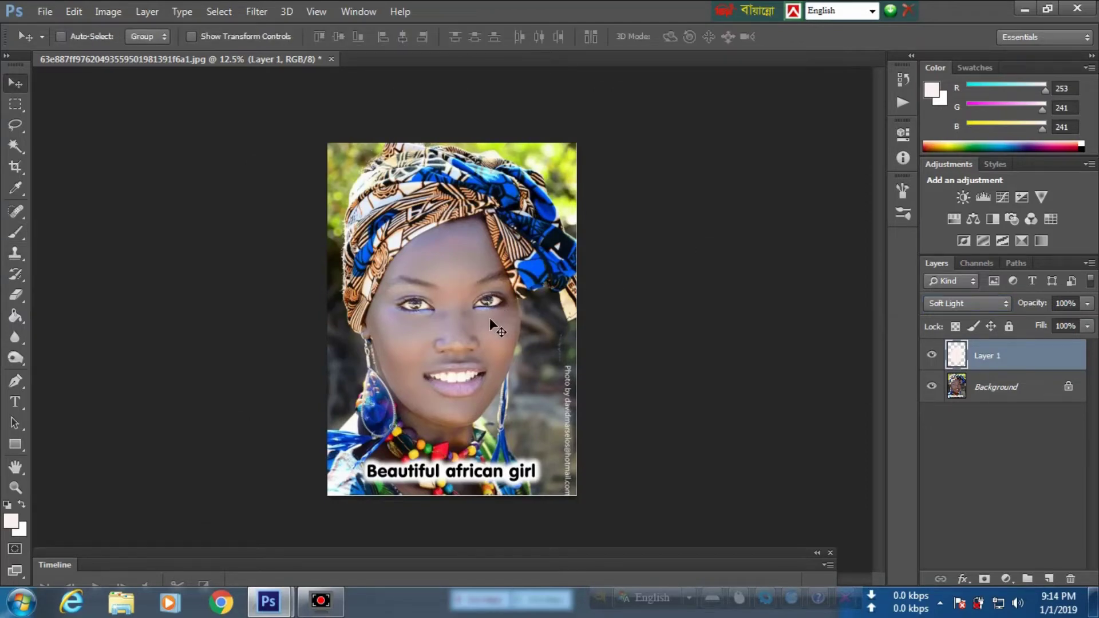
mouse_move(490, 320)
mouse_down()
mouse_move(492, 354)
mouse_move(488, 322)
mouse_up()
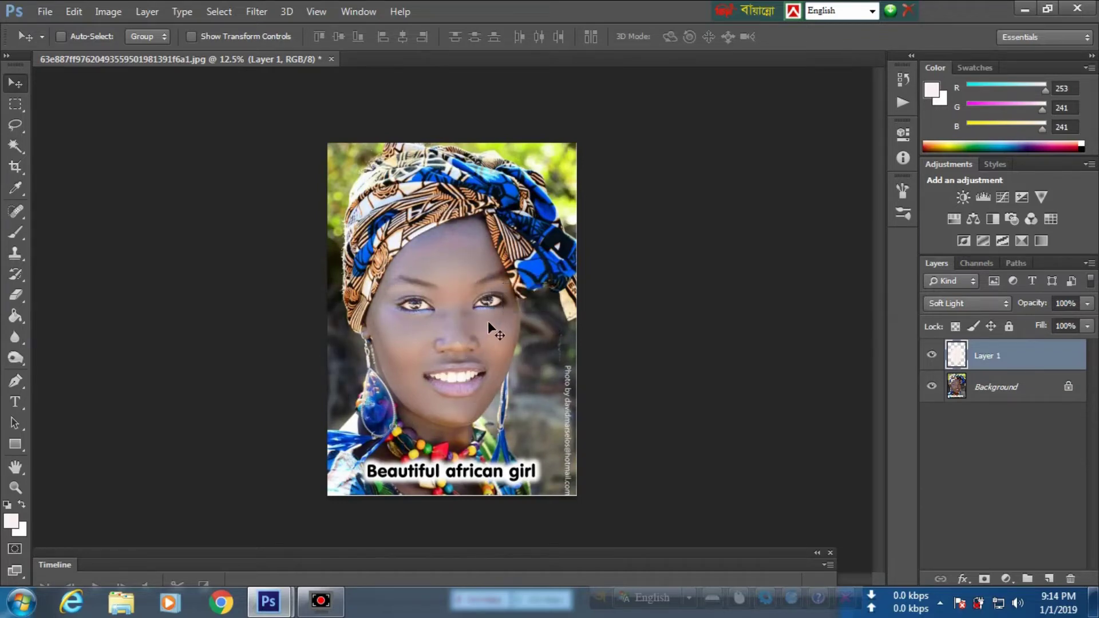
key(ctrl+plus)
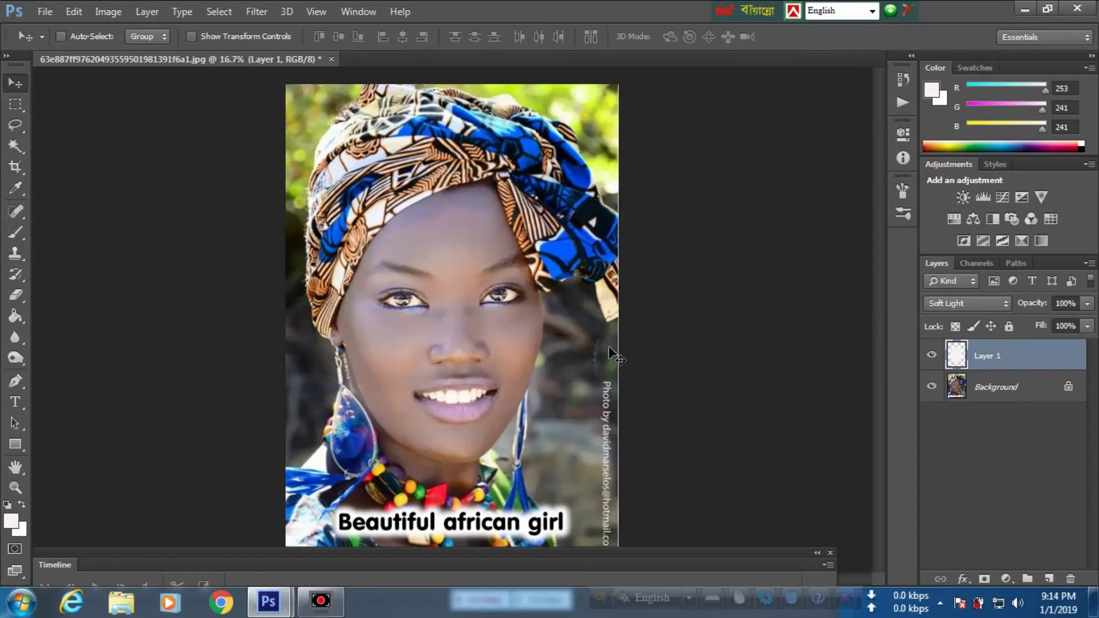
key(ctrl+plus)
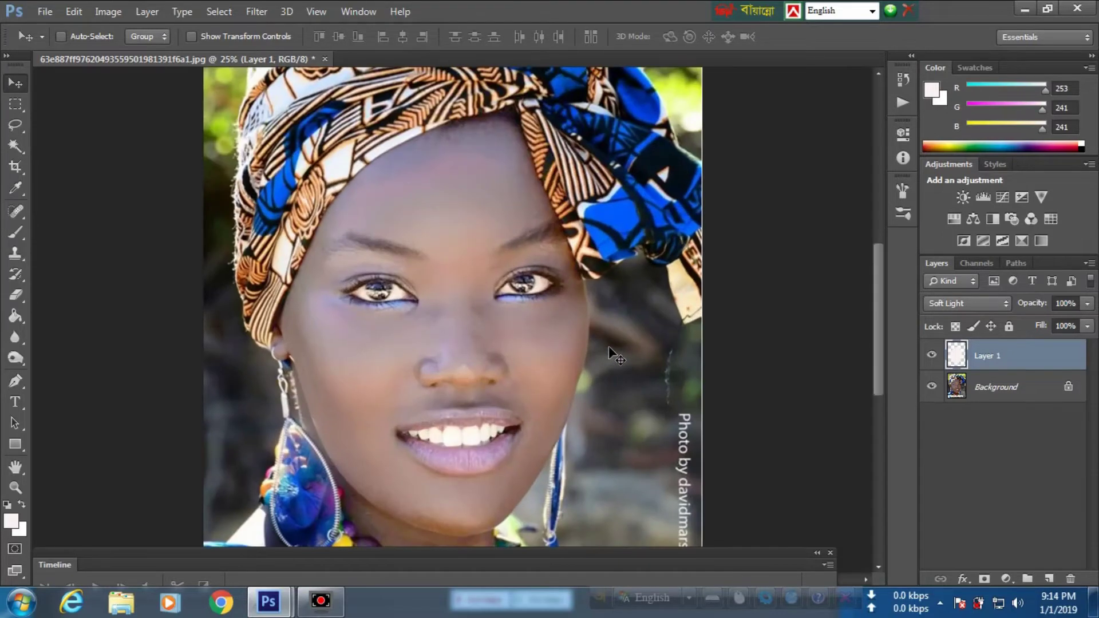
key(ctrl+plus)
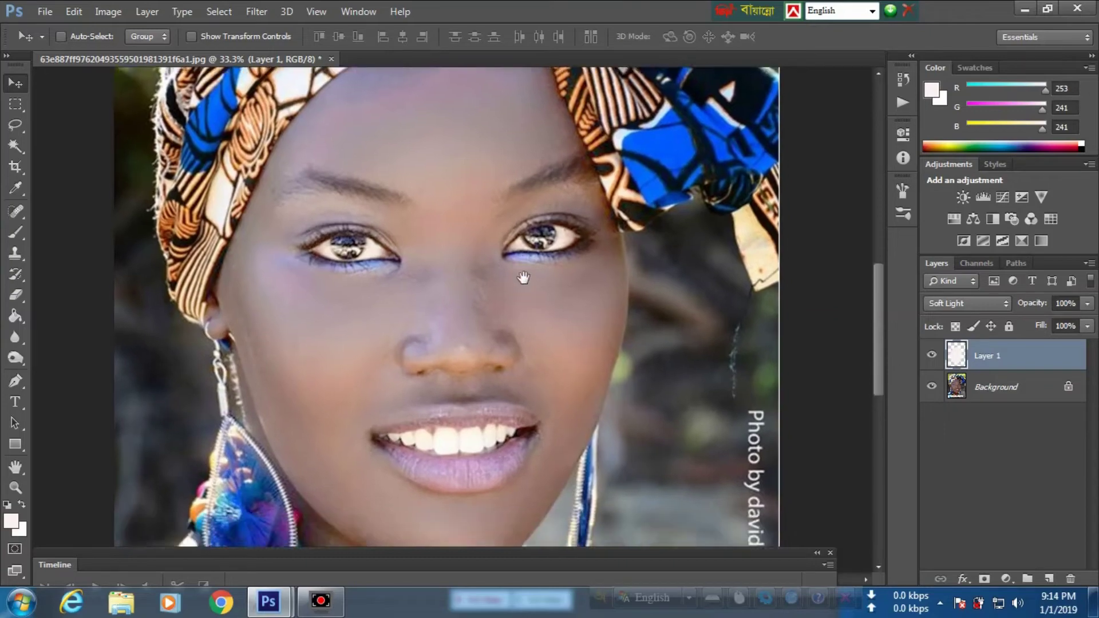
drag(530, 325, 523, 246)
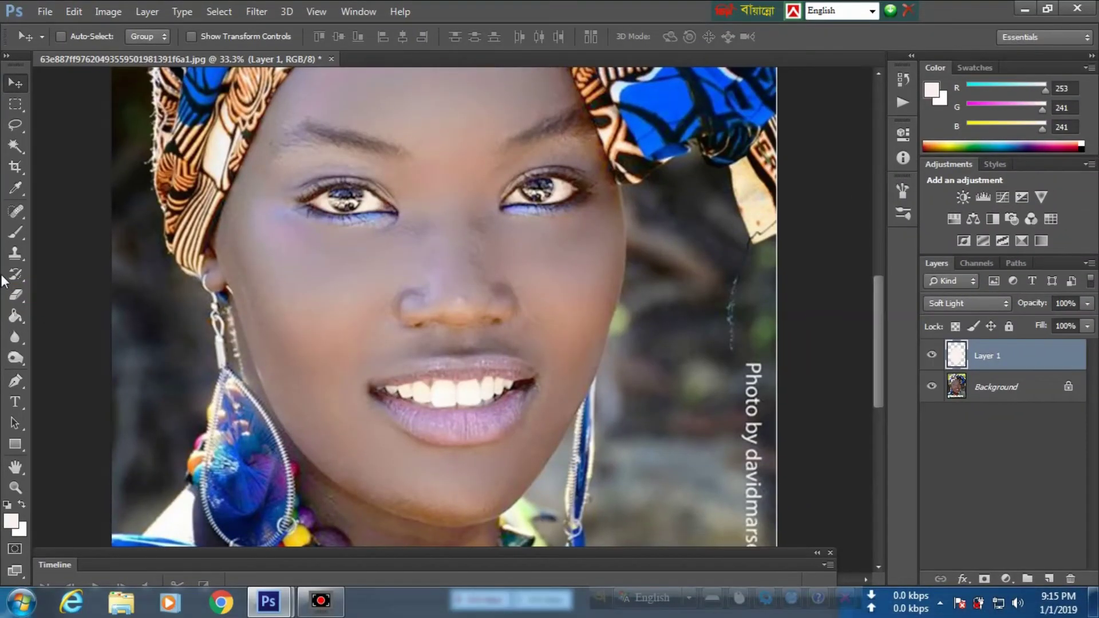
- Switch to a larger Eraser with opacity and flow both at 100%
click(16, 295)
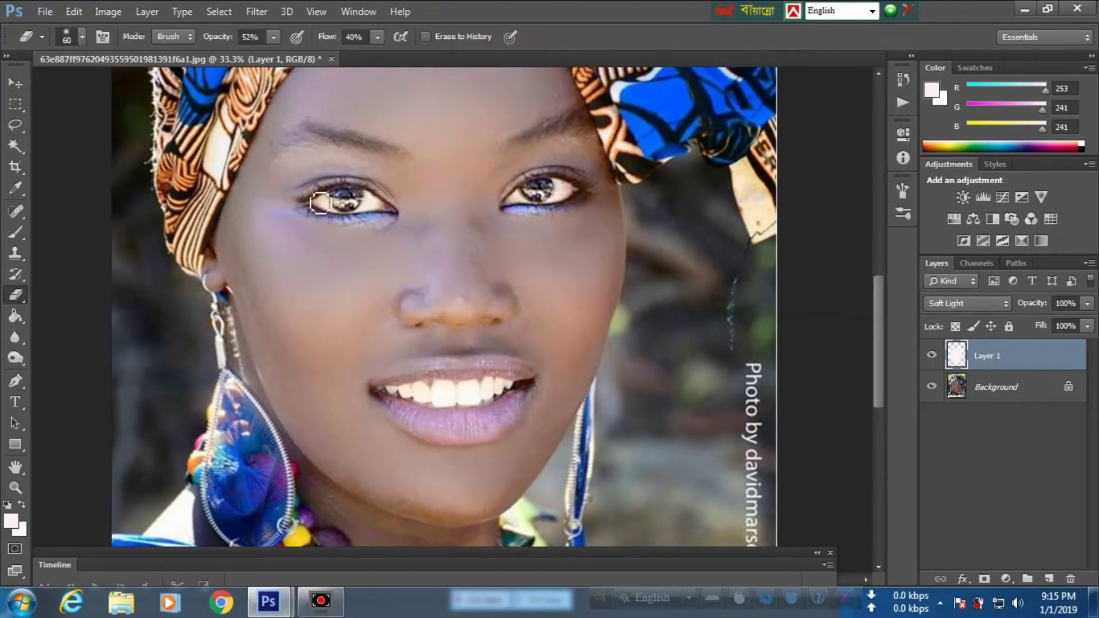
key(bracketright)
key(bracketright)
key(bracketright)
key(bracketright)
key(bracketright)
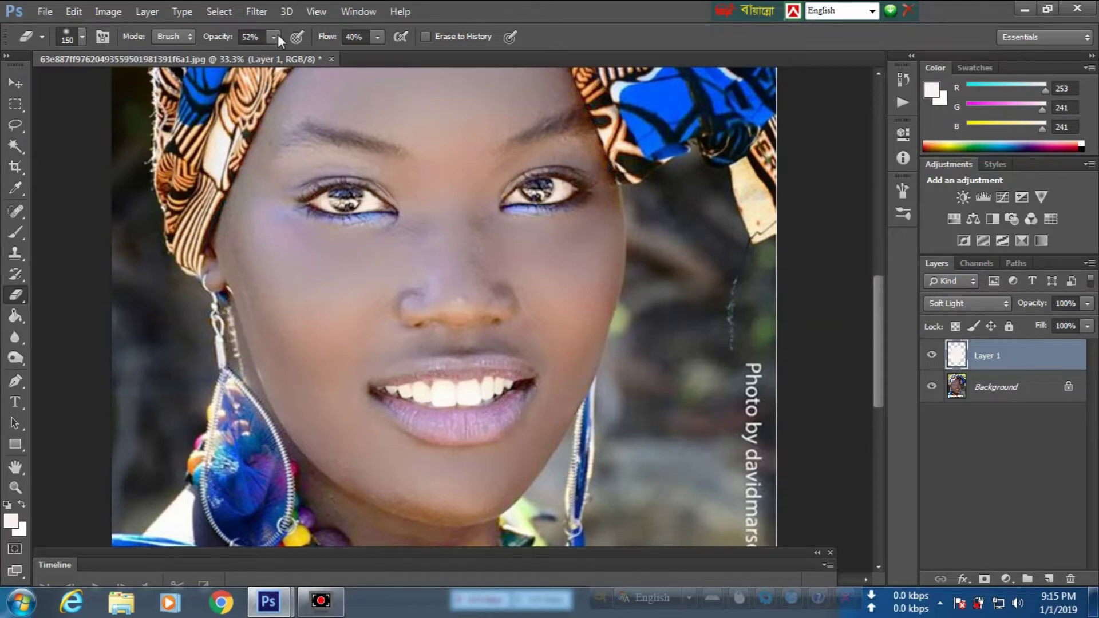
click(276, 36)
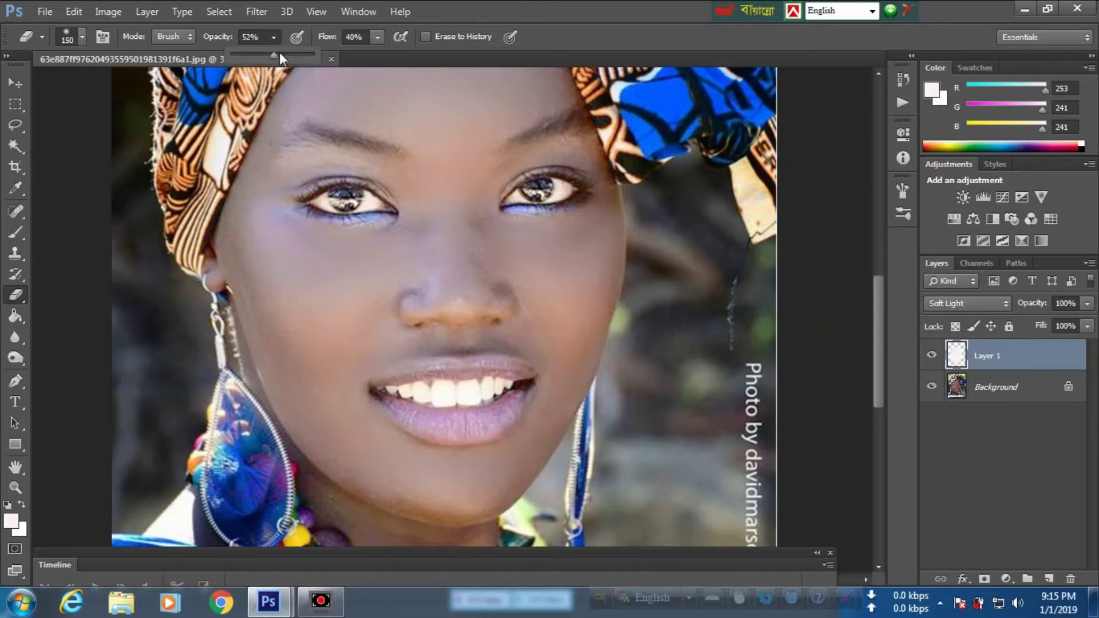
drag(276, 54, 475, 68)
click(377, 39)
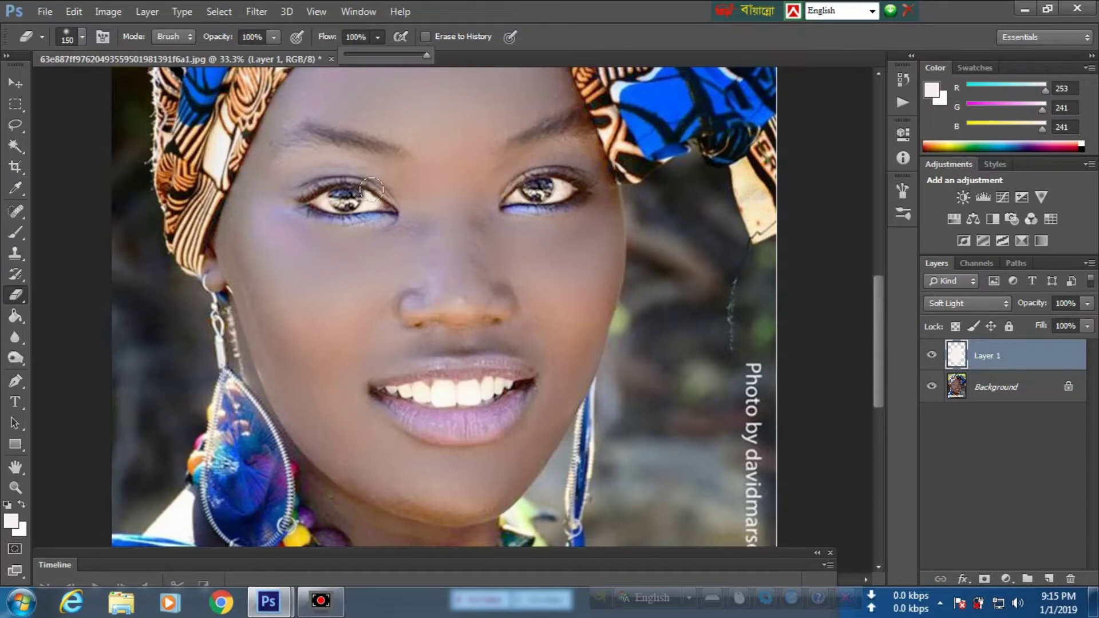
- Erase Layer 1's lightening around the left eye and lips, then shift the layer downward
mouse_move(371, 189)
mouse_down()
mouse_move(341, 212)
mouse_move(312, 133)
mouse_move(293, 137)
mouse_move(562, 187)
mouse_move(533, 192)
mouse_up()
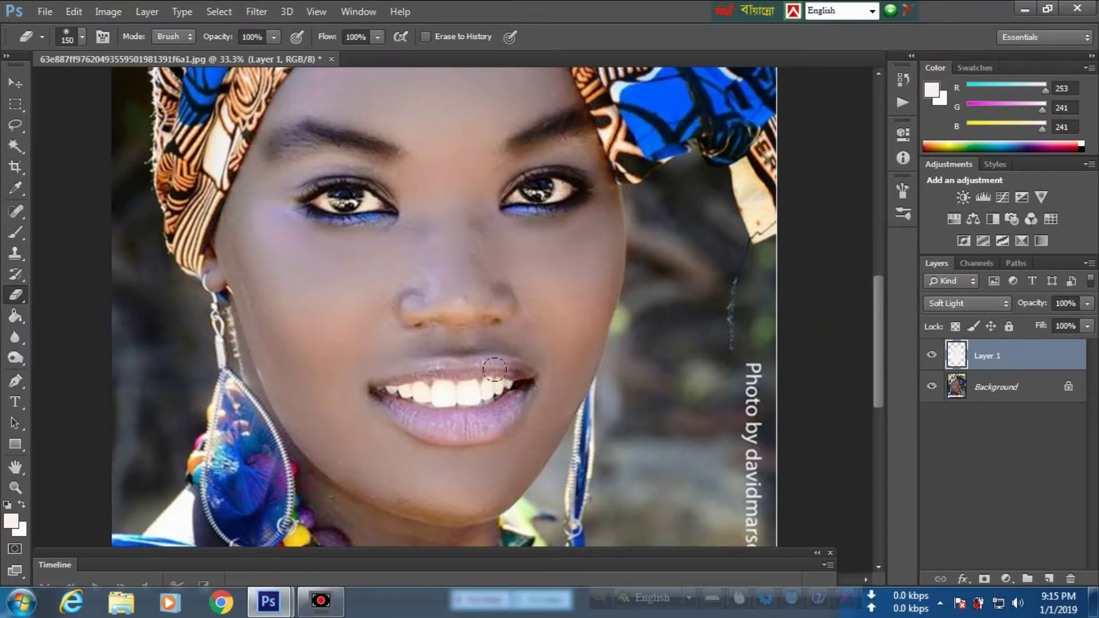
mouse_move(494, 369)
mouse_down()
mouse_move(436, 427)
mouse_move(436, 373)
mouse_up()
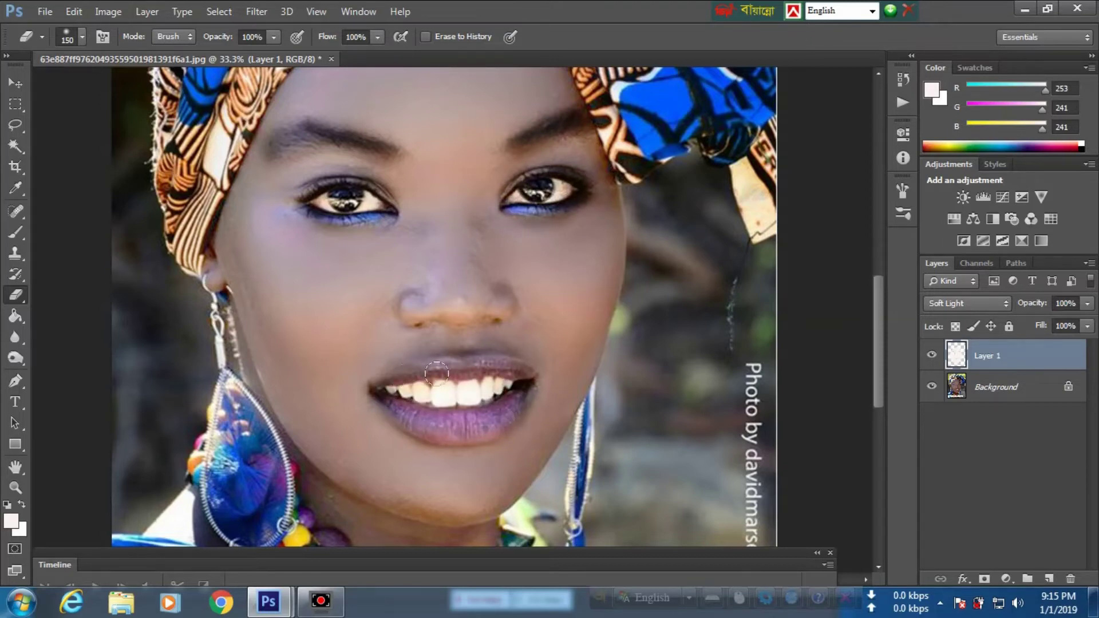
key(v)
mouse_move(427, 329)
mouse_down()
mouse_move(460, 387)
mouse_move(435, 380)
mouse_move(432, 363)
mouse_up()
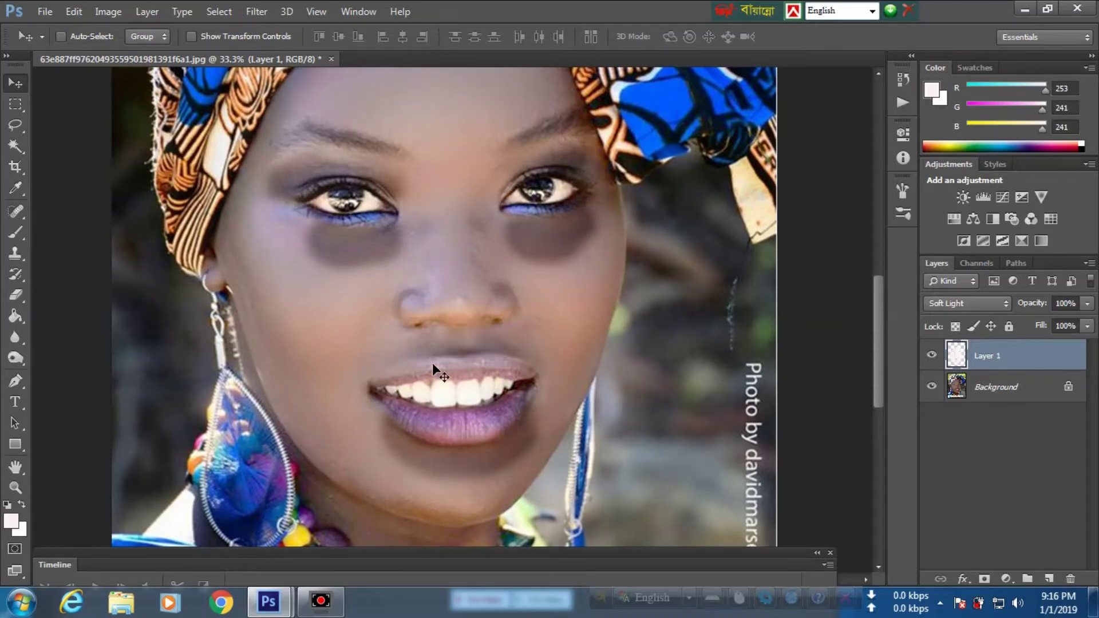
- Zoom out to fit the photo, hide Layer 1, and select the Background layer
key(ctrl+minus)
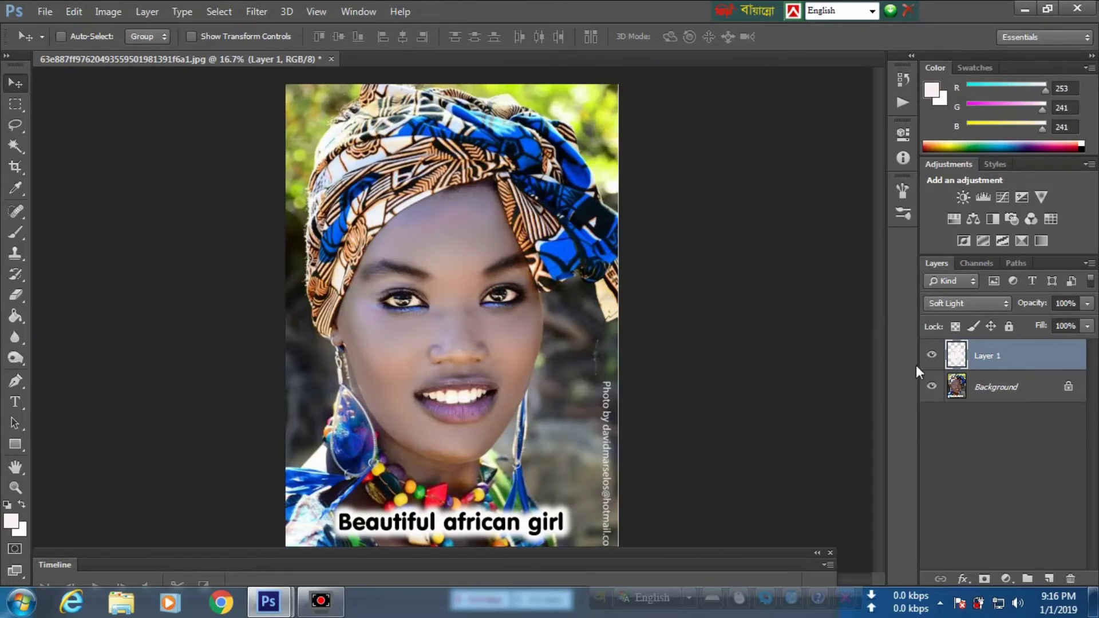
click(931, 356)
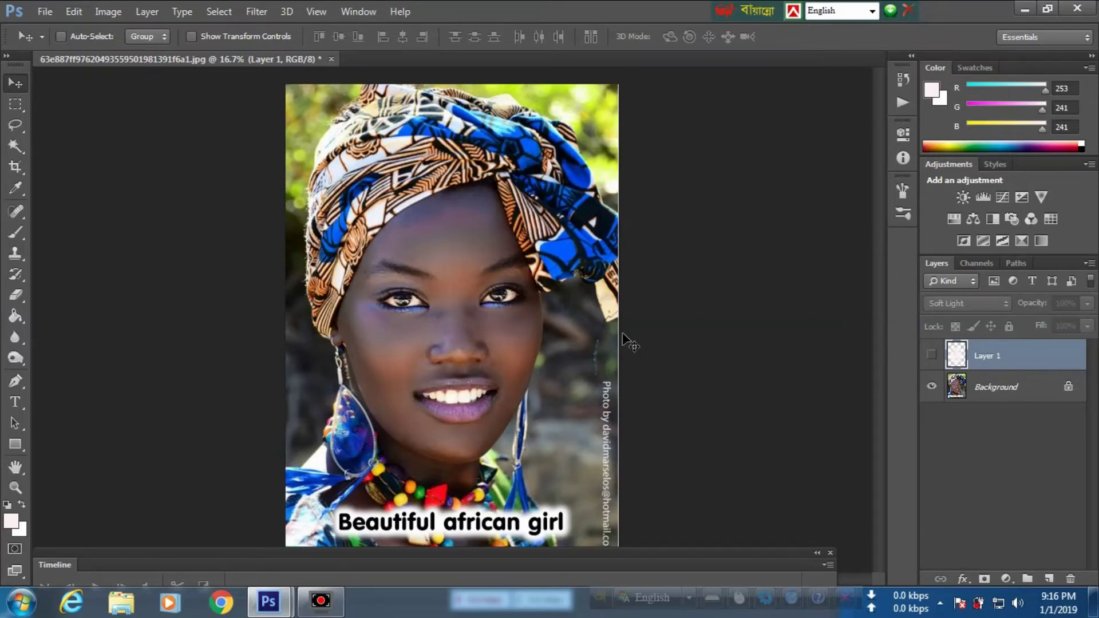
click(1000, 394)
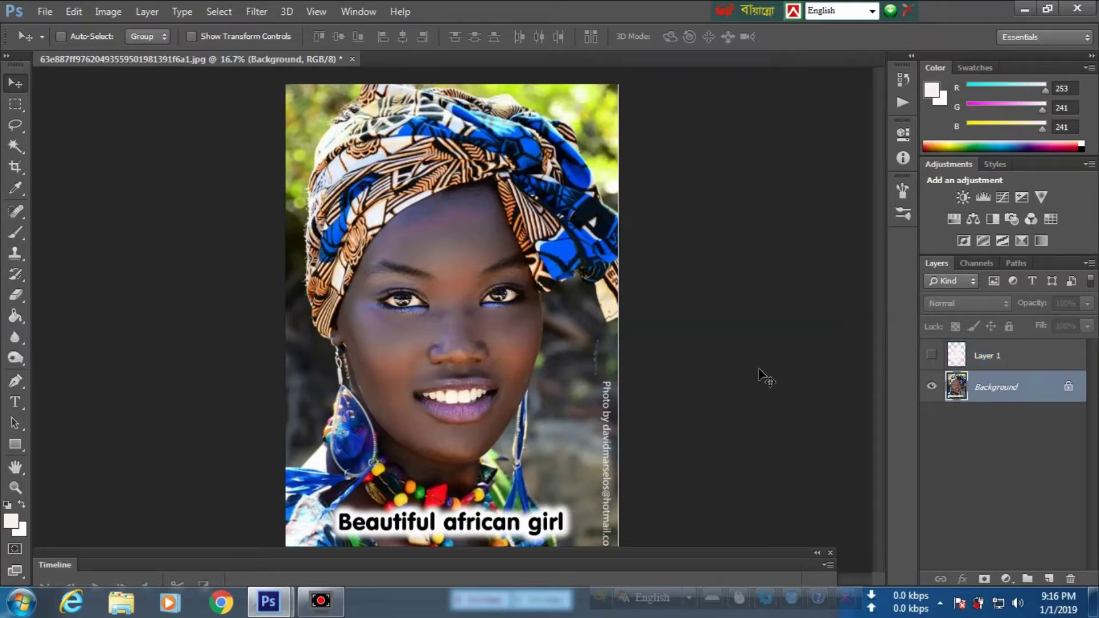
- Preview a brightening Curves adjustment on Background, cancel it, and show Layer 1 again
key(ctrl+m)
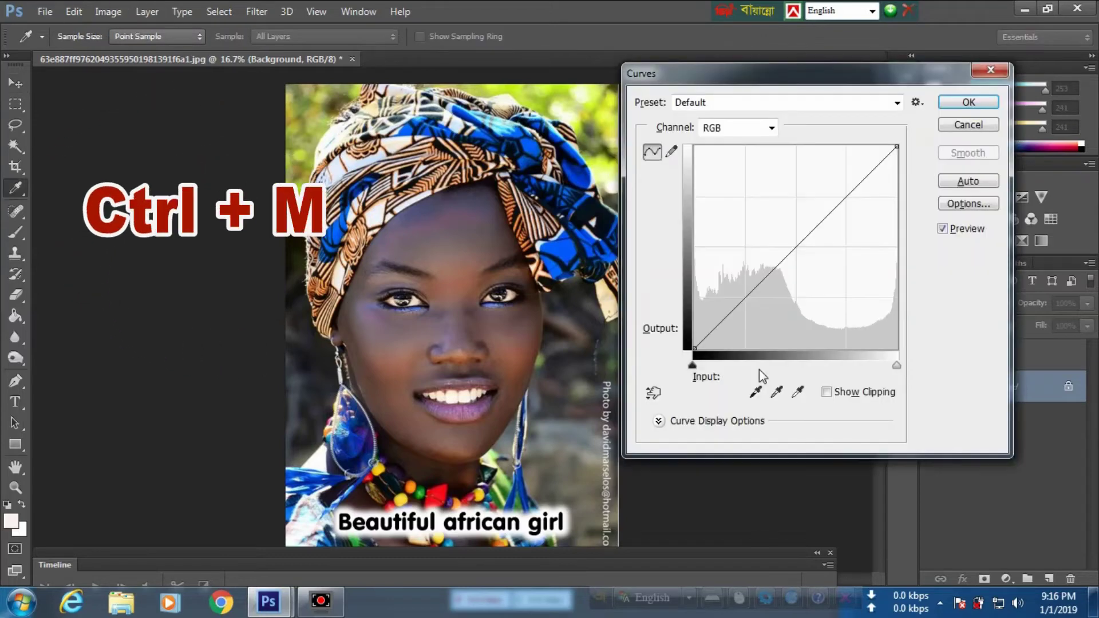
drag(782, 260, 762, 214)
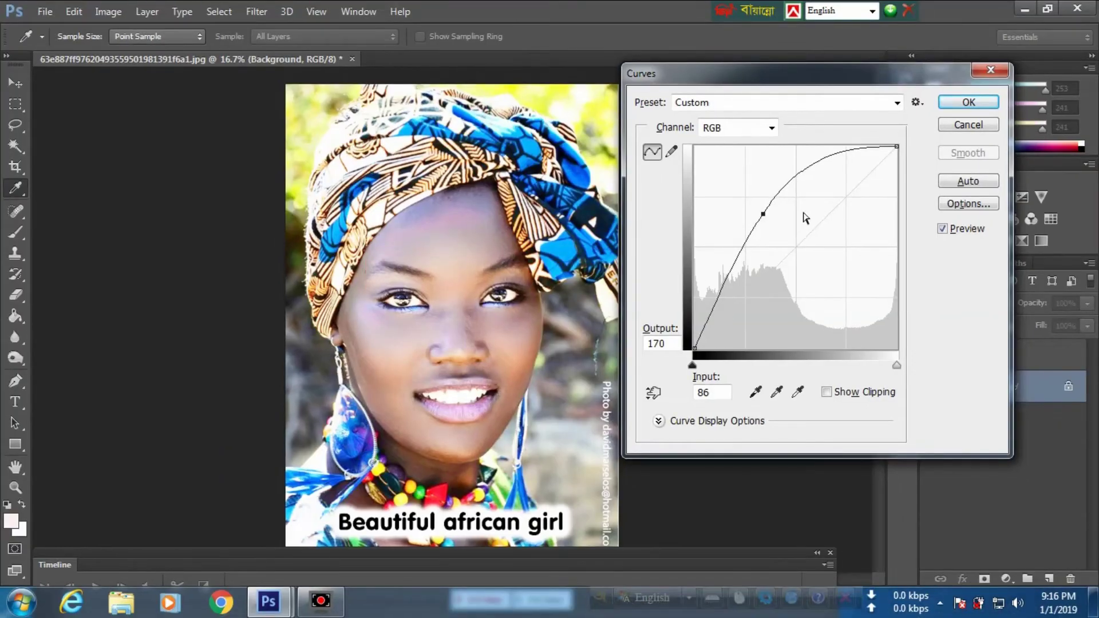
click(959, 126)
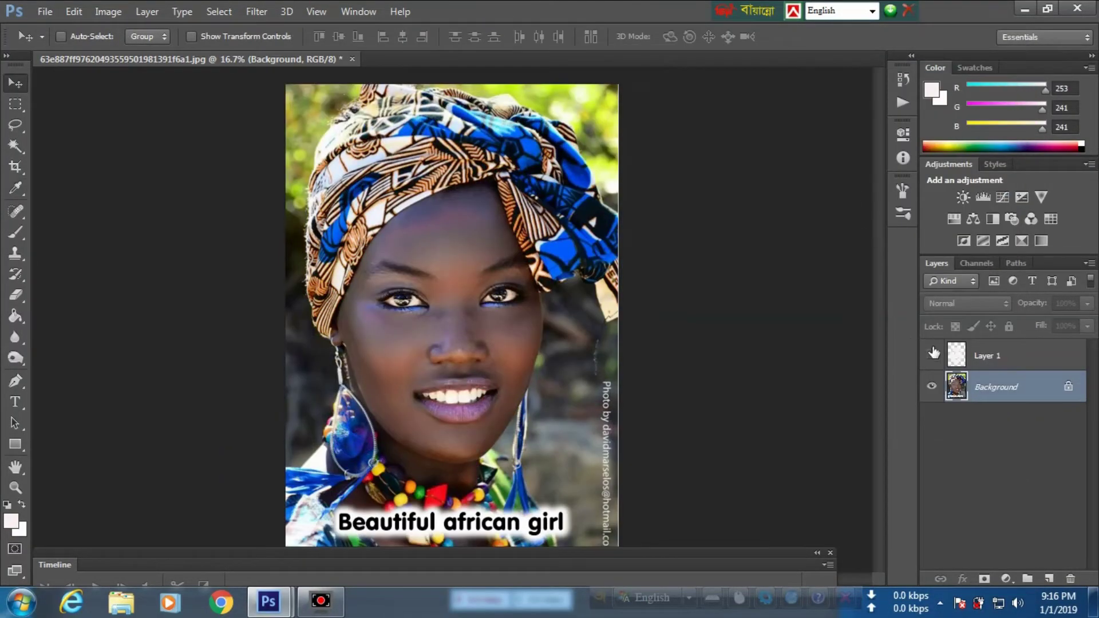
click(932, 356)
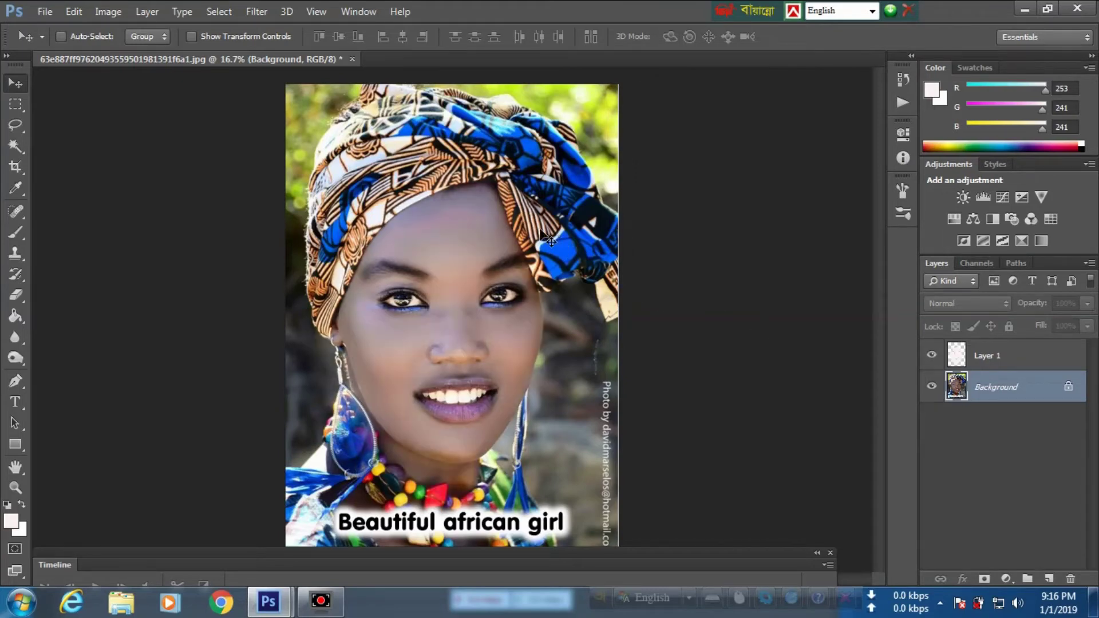
- Zoom in on the face and add a new empty Layer 2 for the lips
key(ctrl+plus)
key(ctrl+plus)
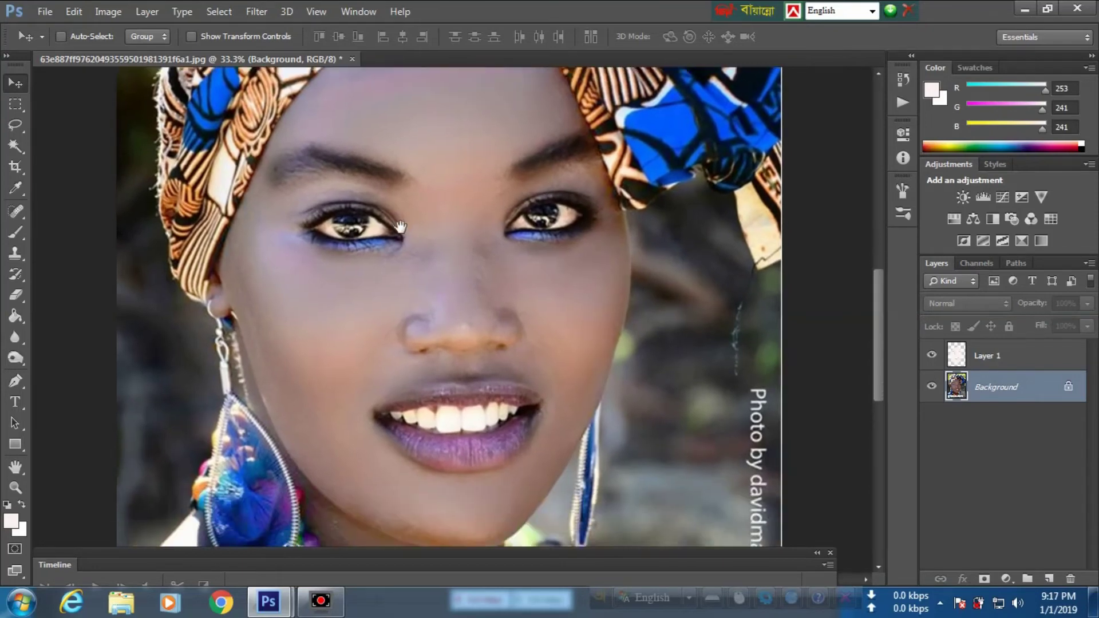
drag(405, 294, 399, 203)
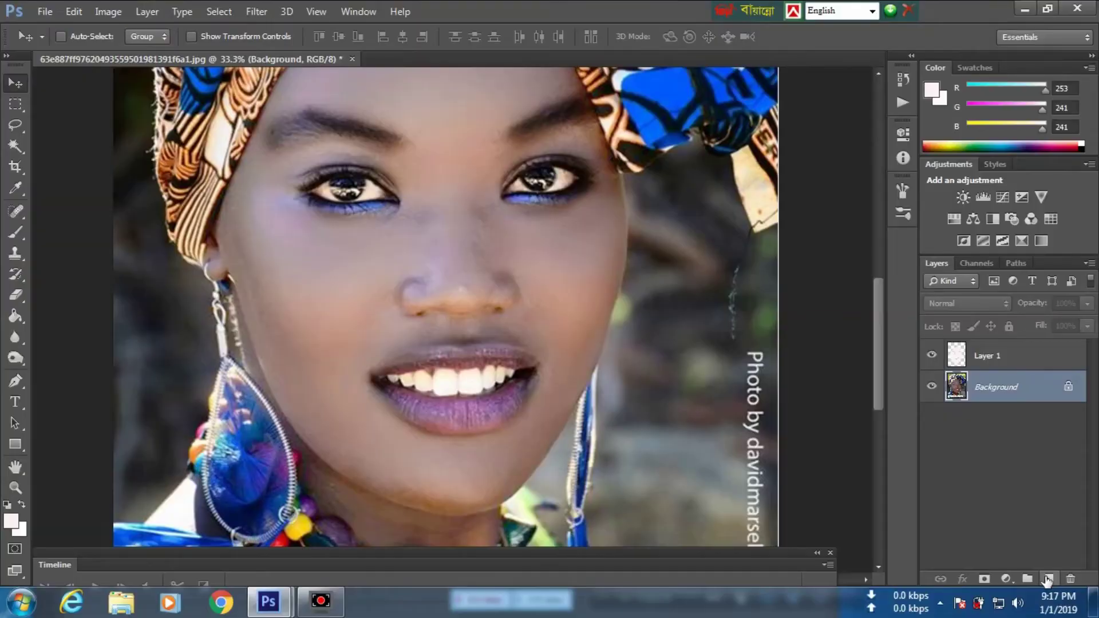
click(1049, 580)
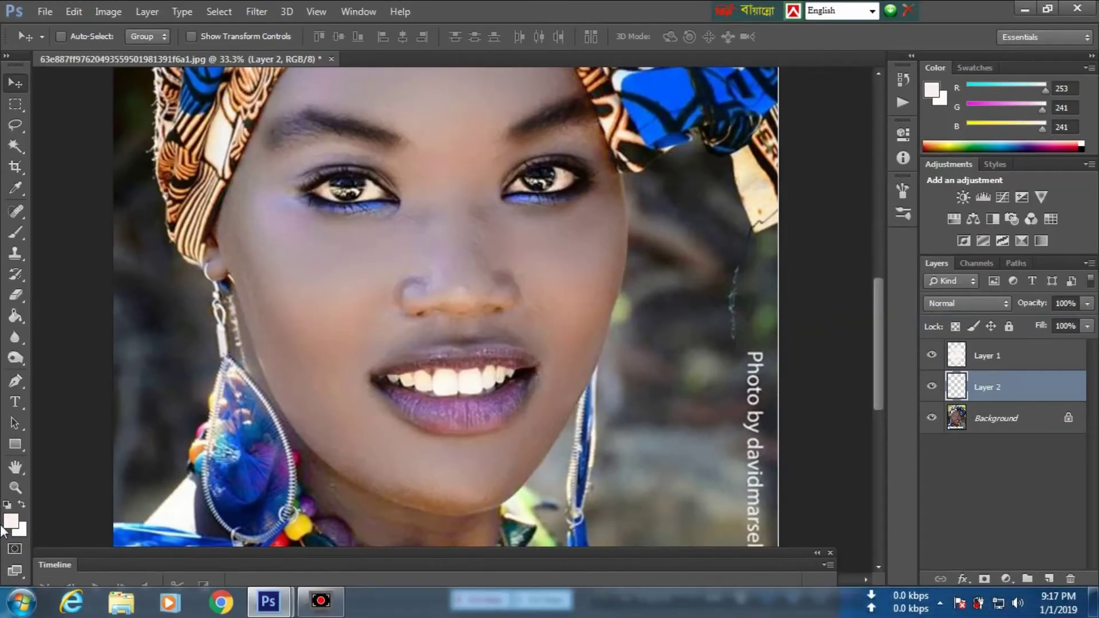
- Set the foreground colour to deep red #b80b0b
click(12, 521)
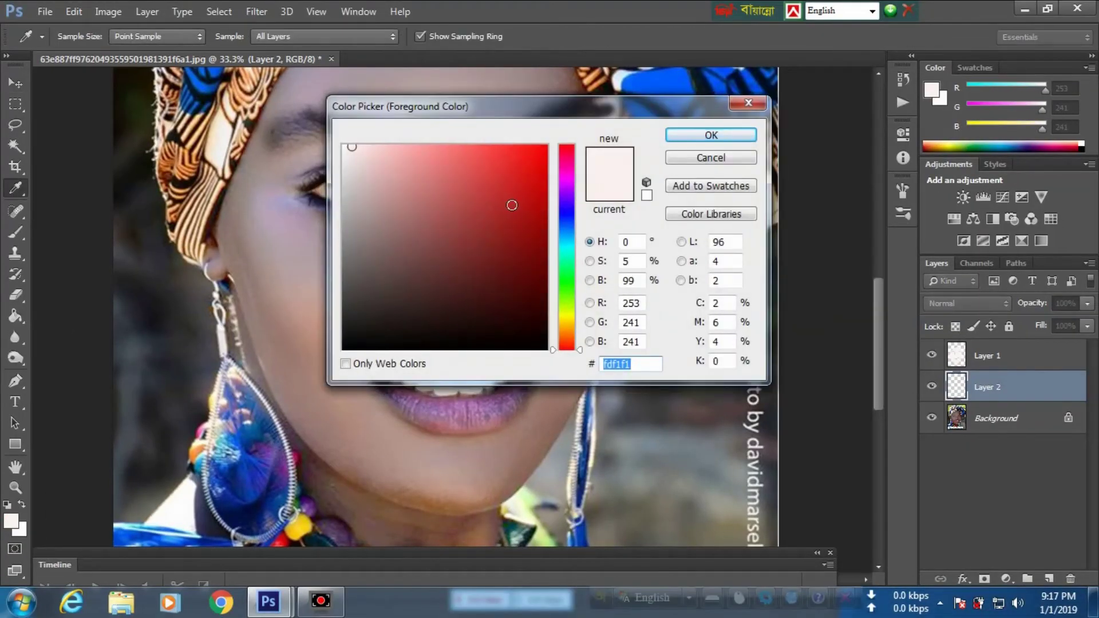
click(536, 202)
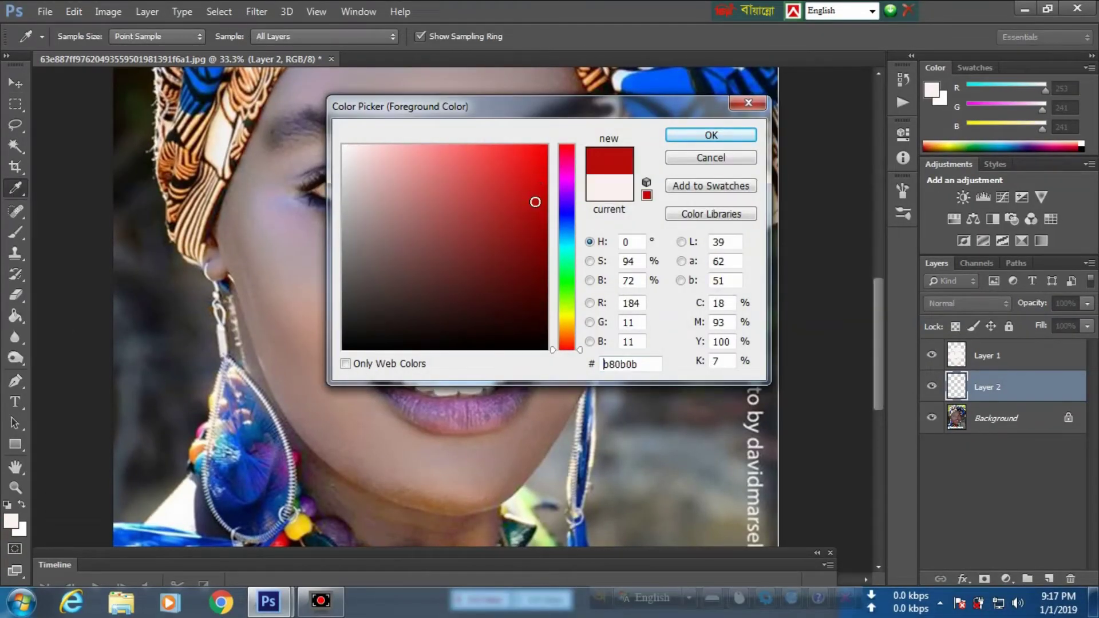
click(703, 141)
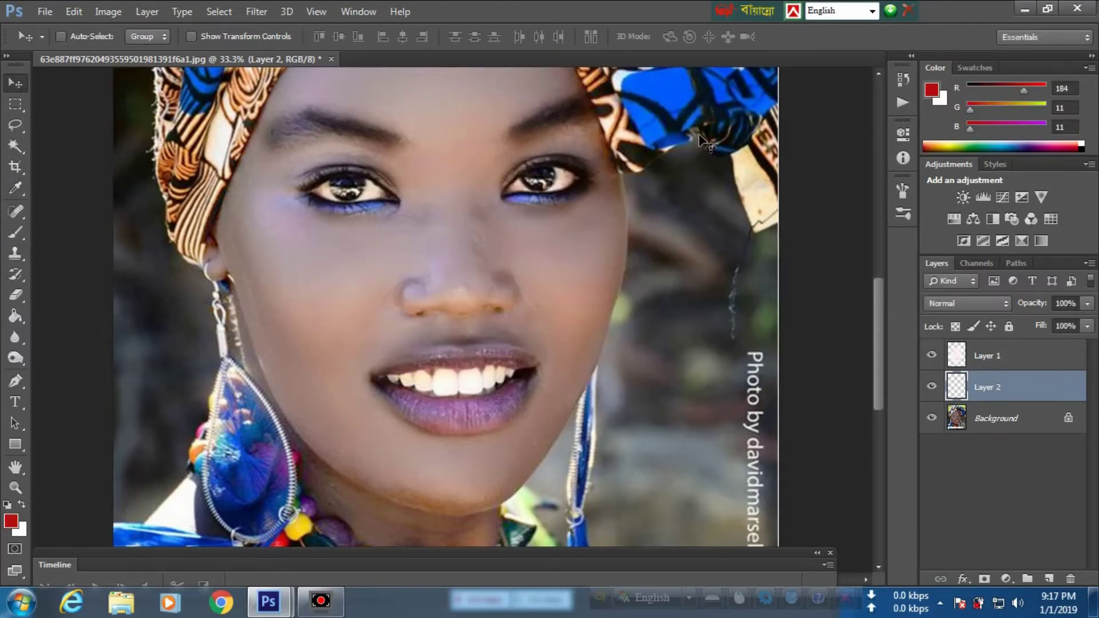
- Trace a closed Pen path around the lips and convert it into a selection
key(ctrl+plus)
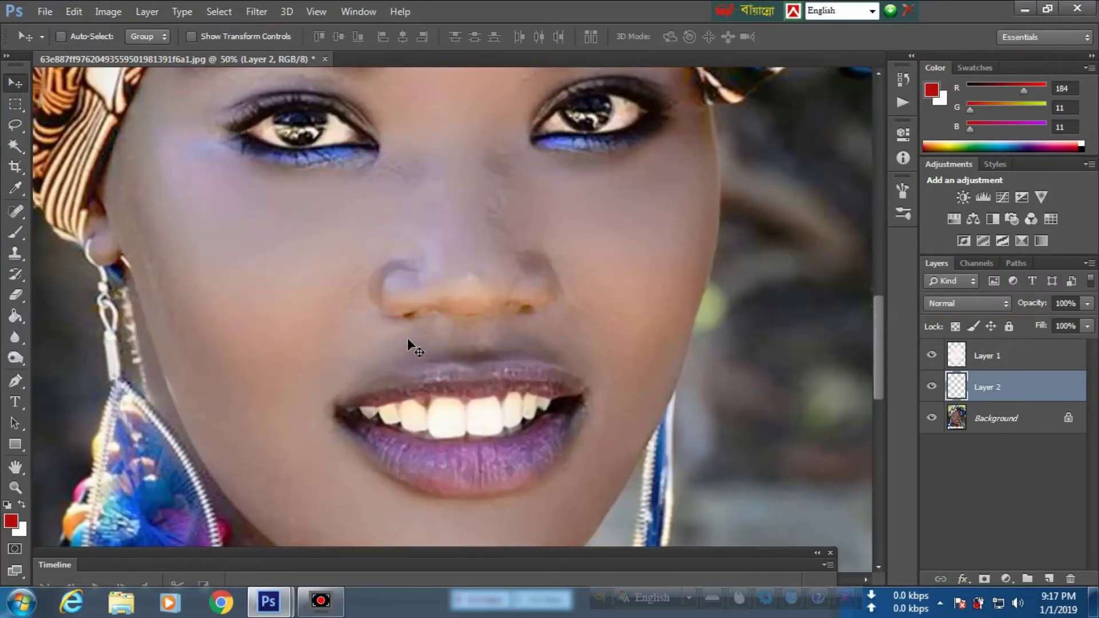
drag(381, 403, 368, 298)
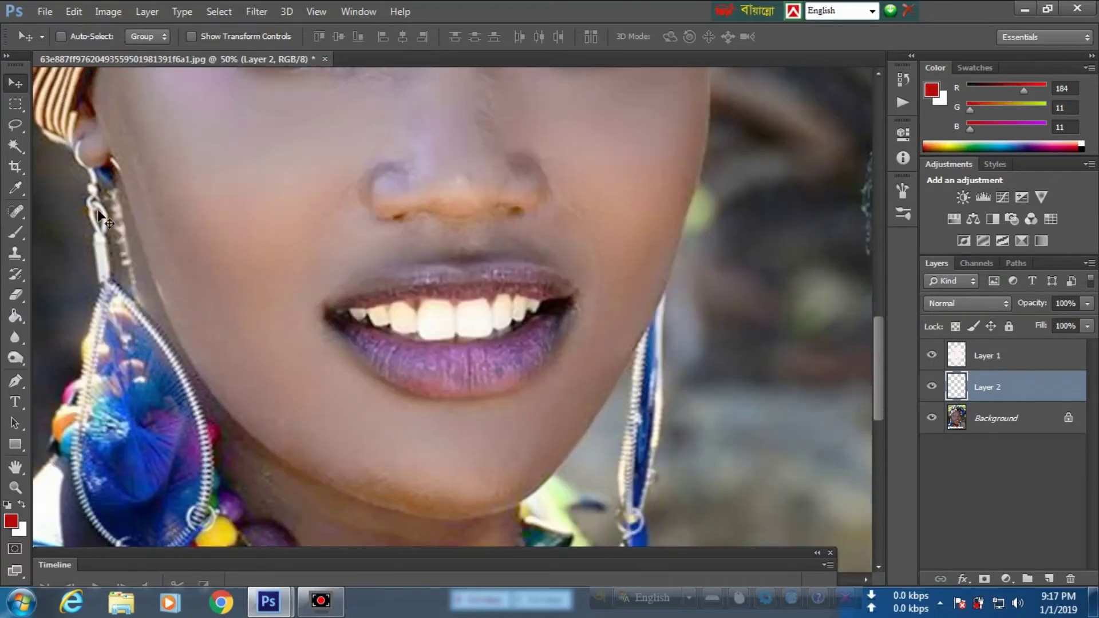
key(p)
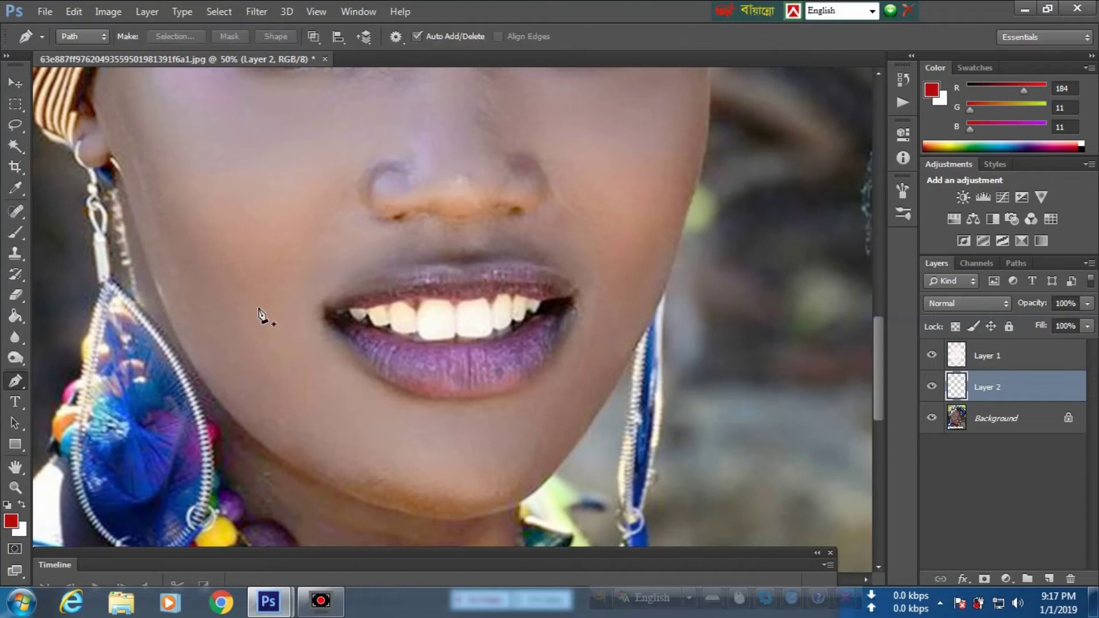
click(325, 309)
drag(483, 279, 498, 282)
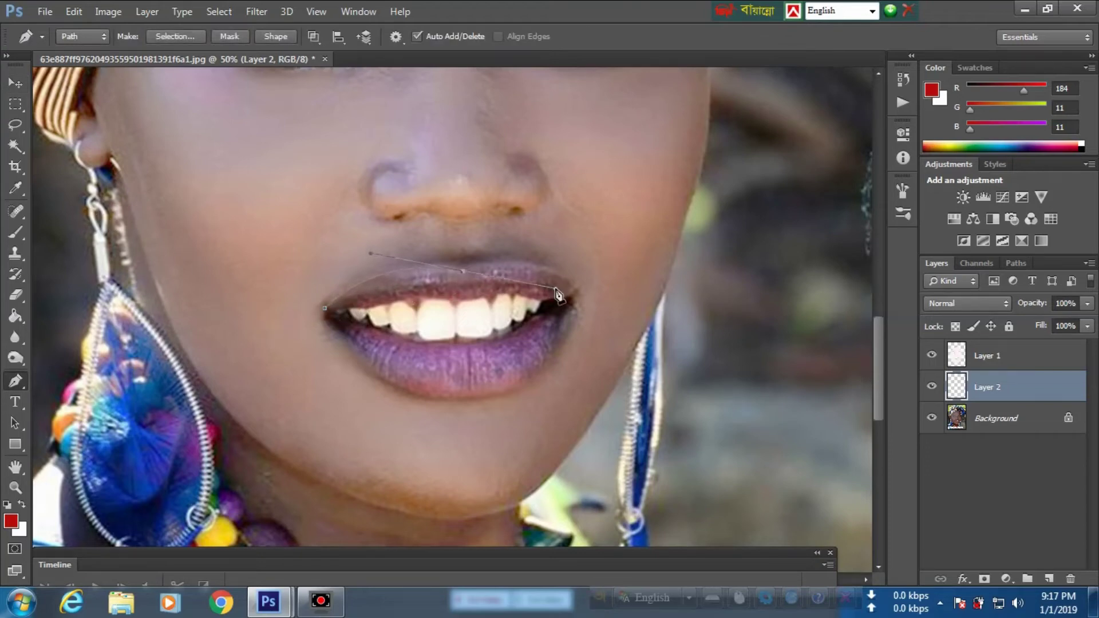
click(579, 294)
click(577, 314)
drag(476, 400, 399, 403)
drag(367, 368, 332, 333)
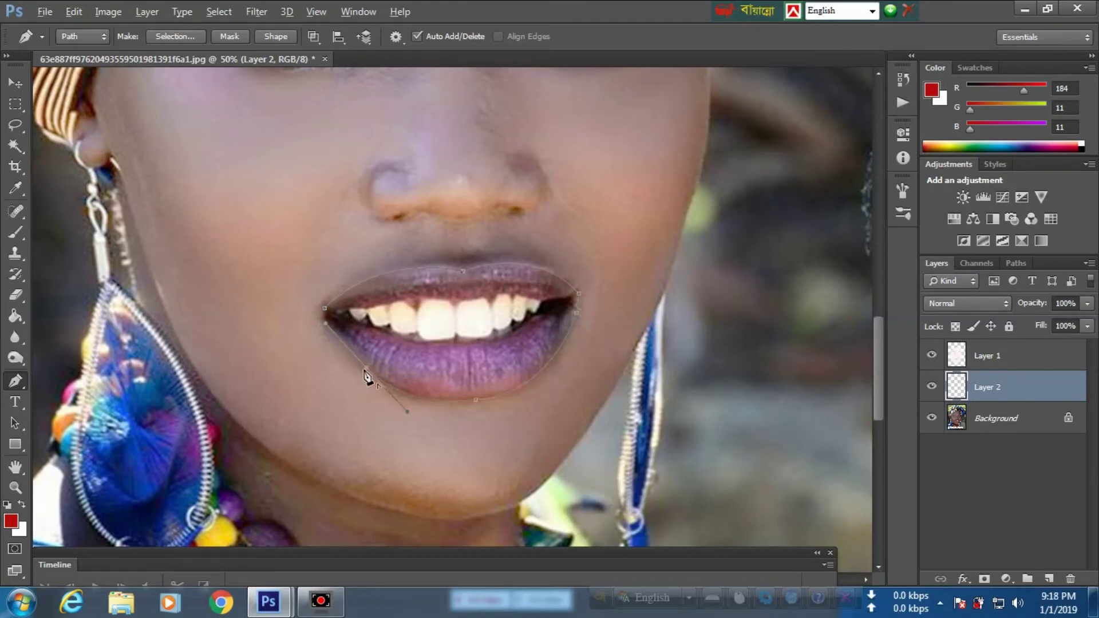
click(324, 315)
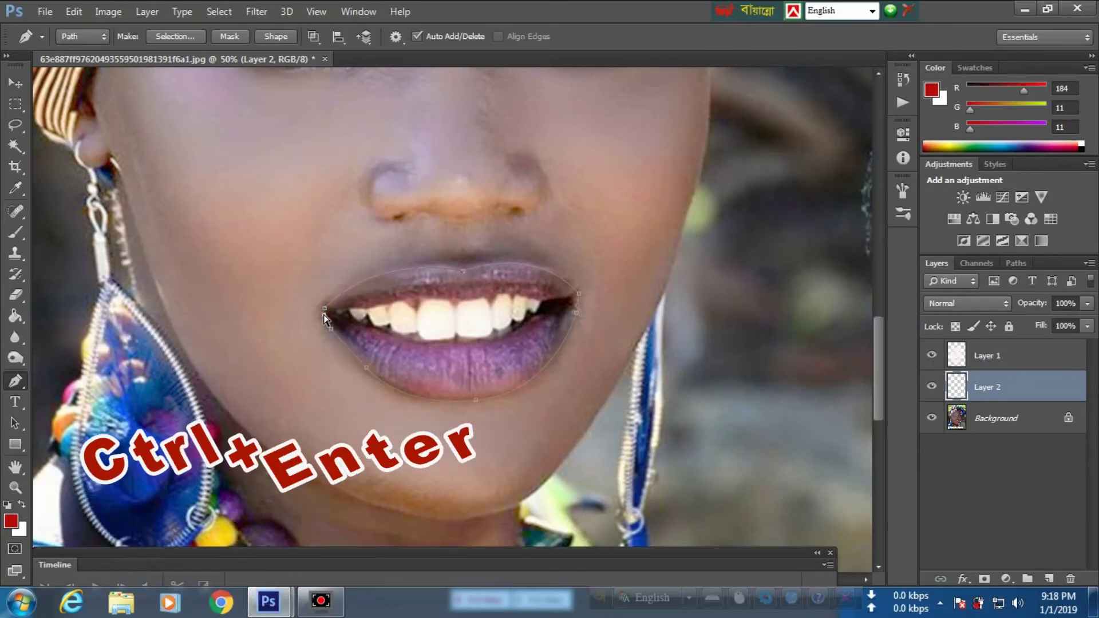
key(ctrl+Return)
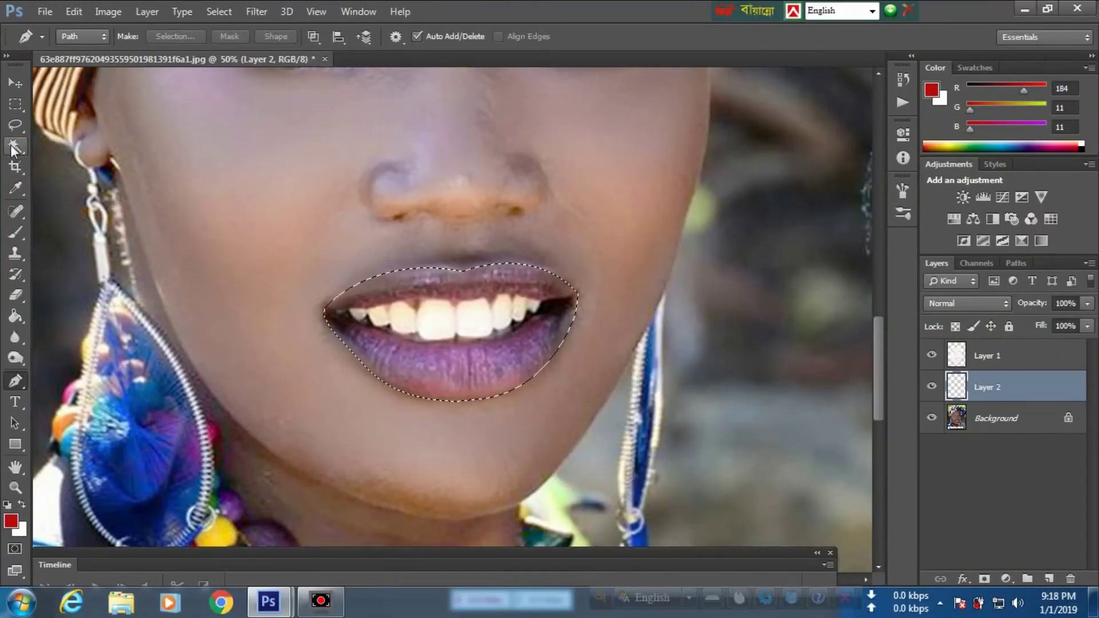
- Feather the lip selection by 3 pixels for soft edges
click(10, 144)
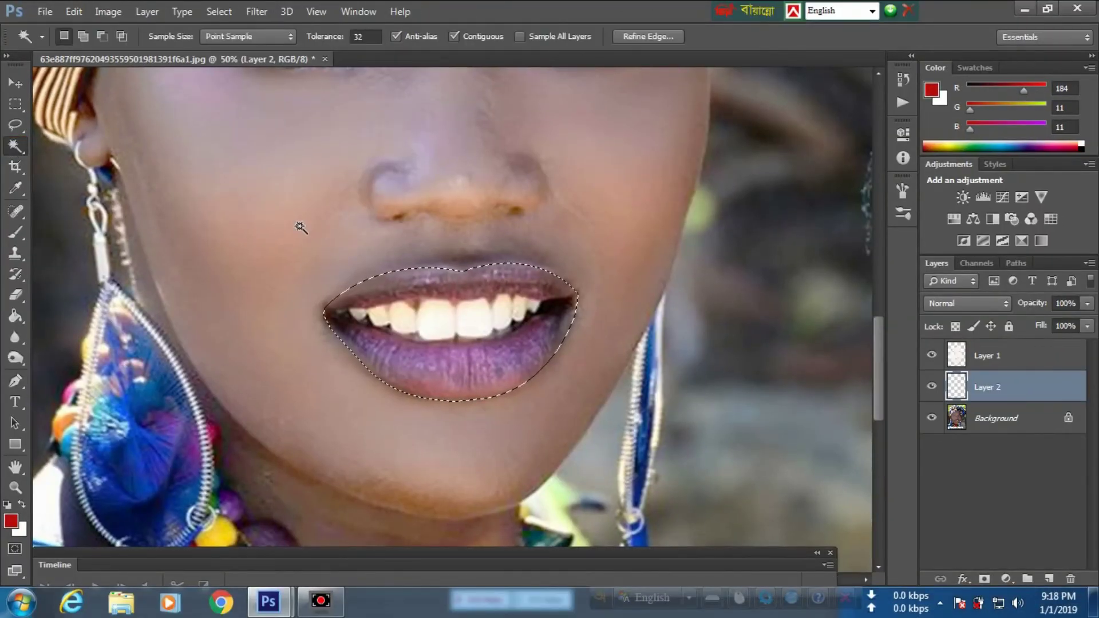
right_click(408, 294)
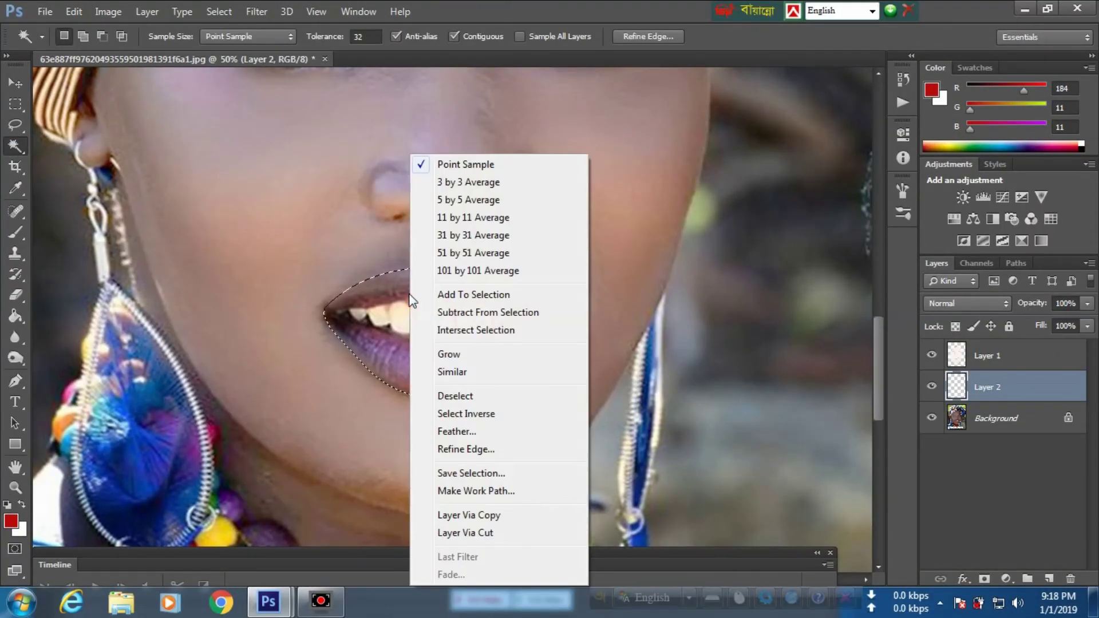
click(454, 433)
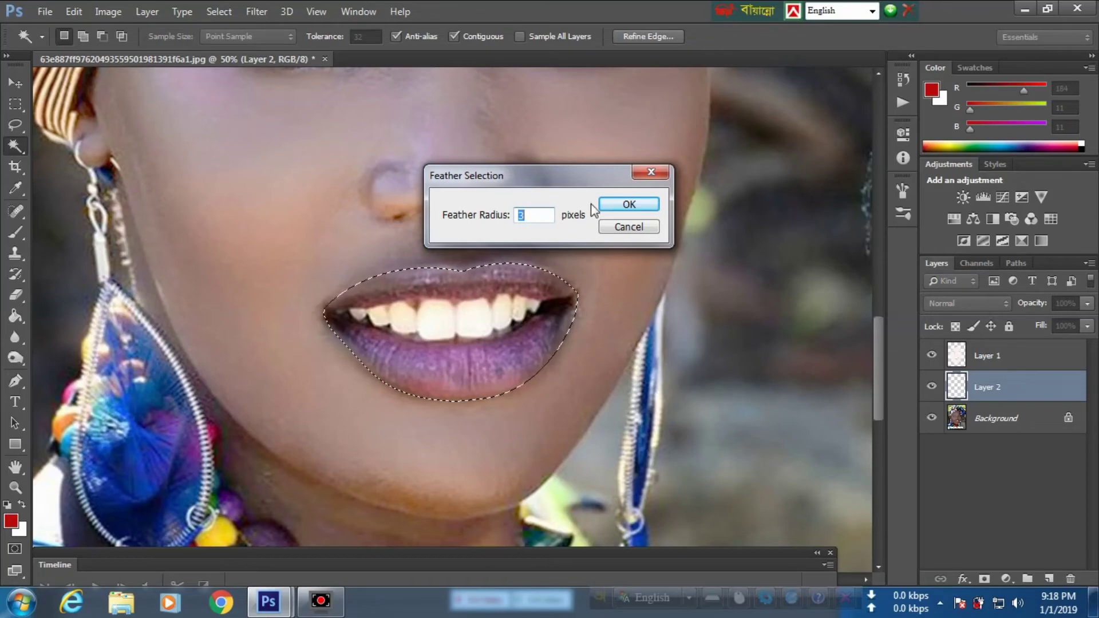
click(630, 204)
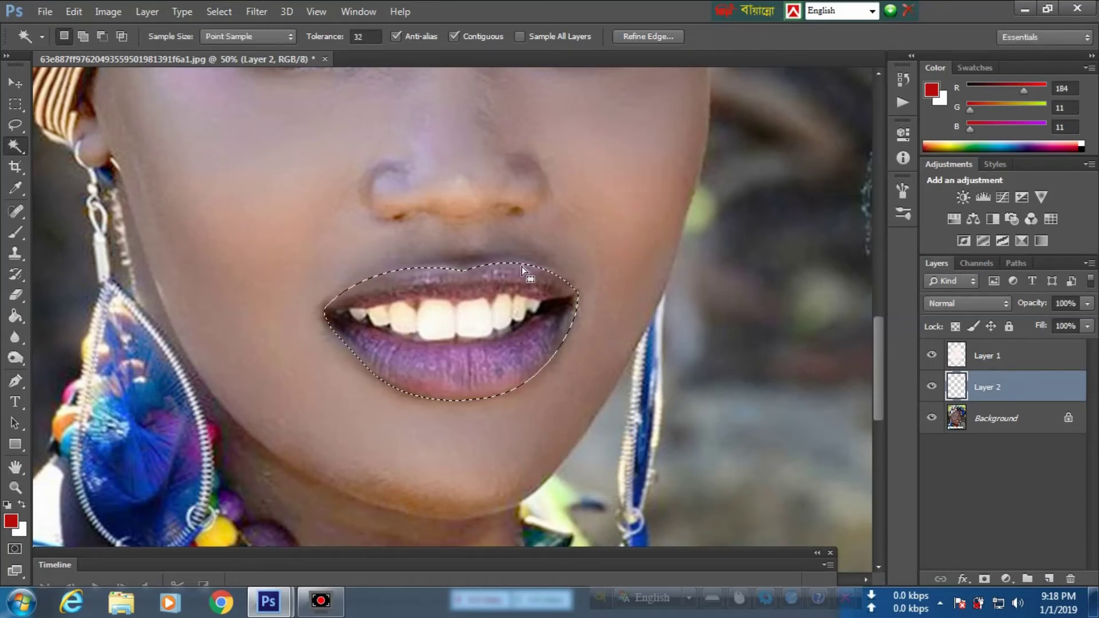
key(b)
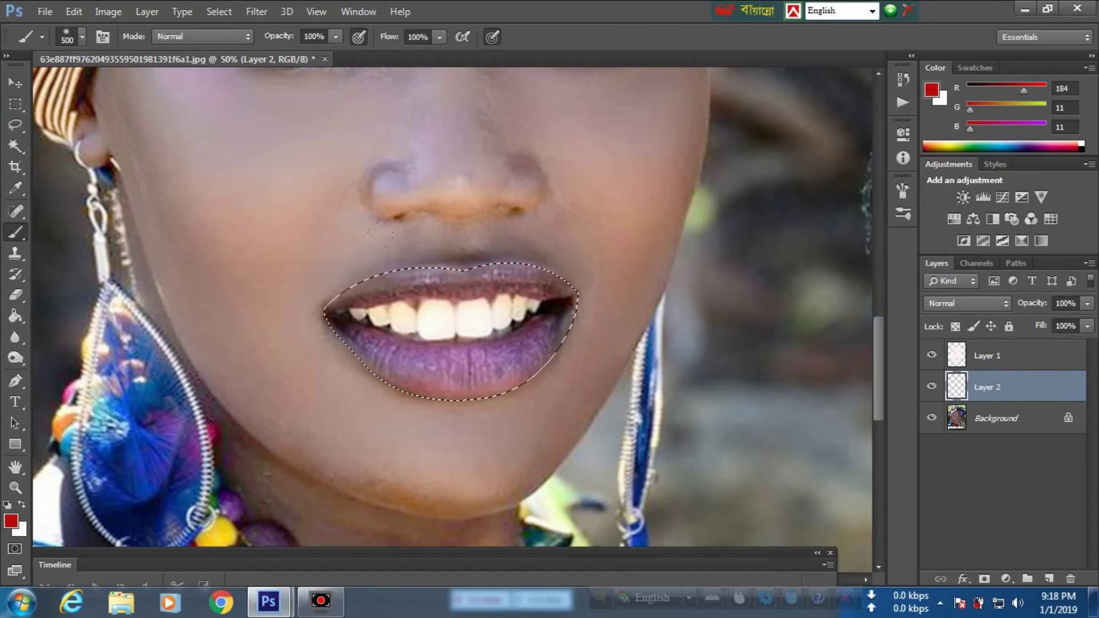
- Paint deep red over the selected lips on Layer 2, deselect, and blend it as Soft Light
drag(418, 309, 482, 284)
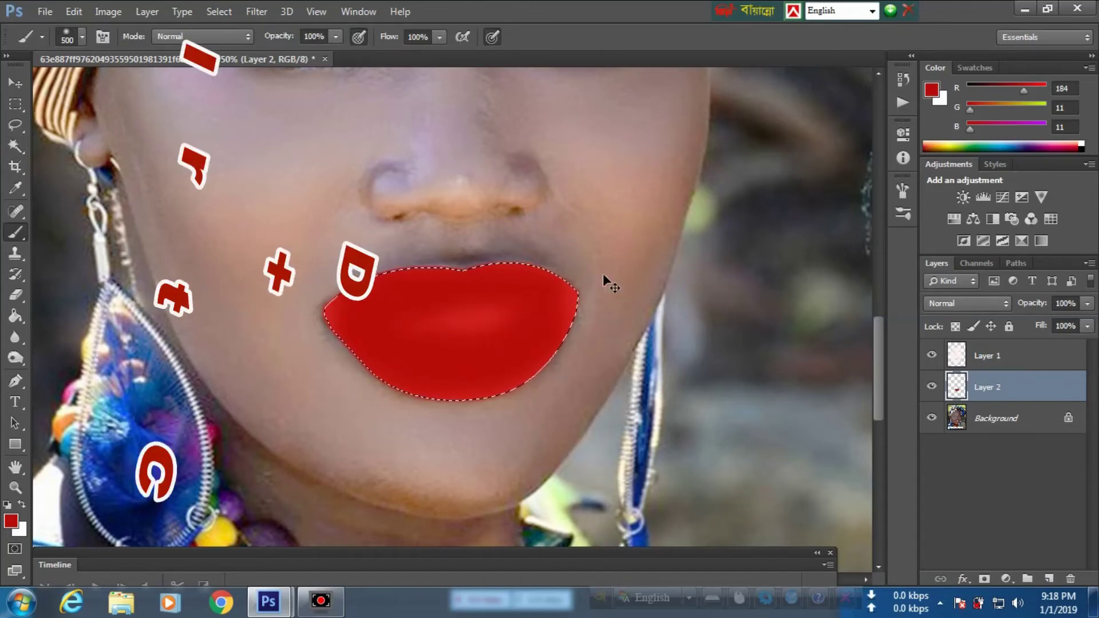
key(ctrl+d)
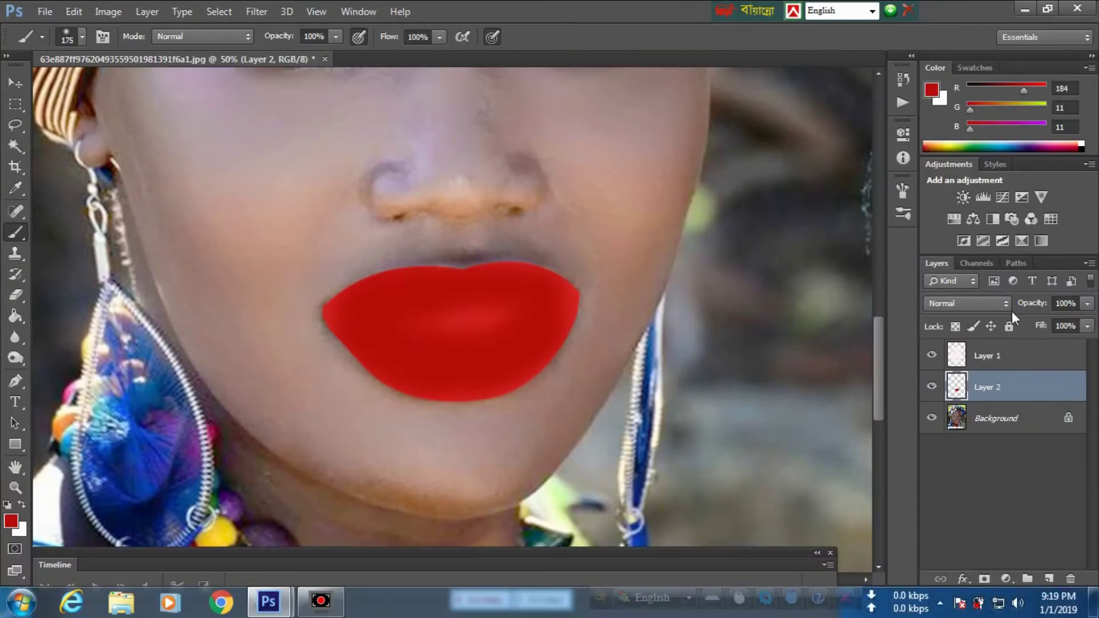
click(1005, 304)
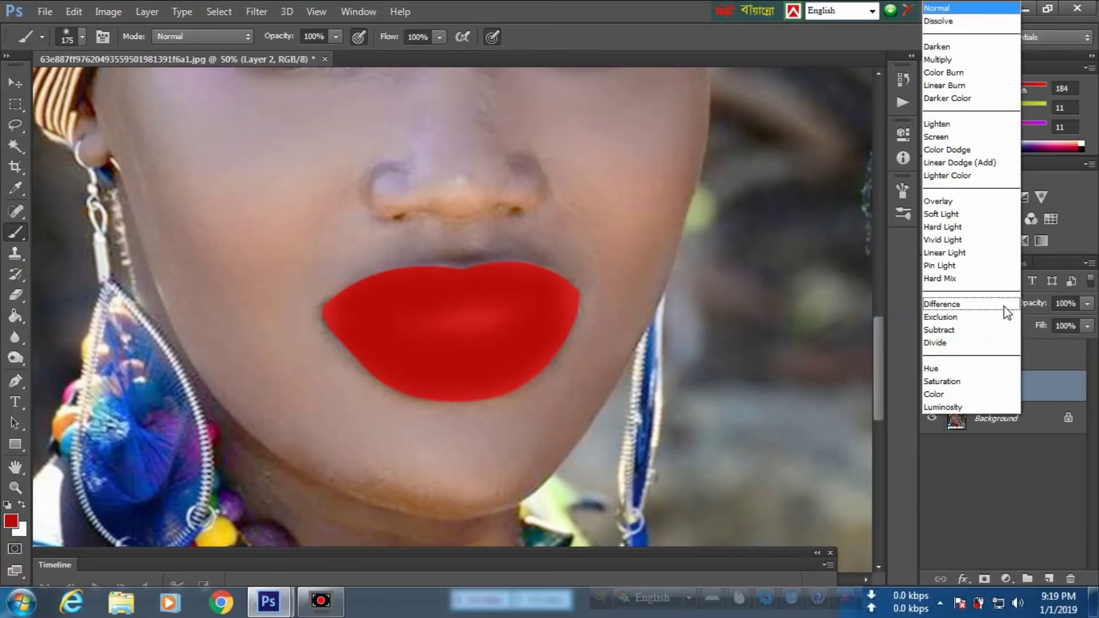
click(944, 213)
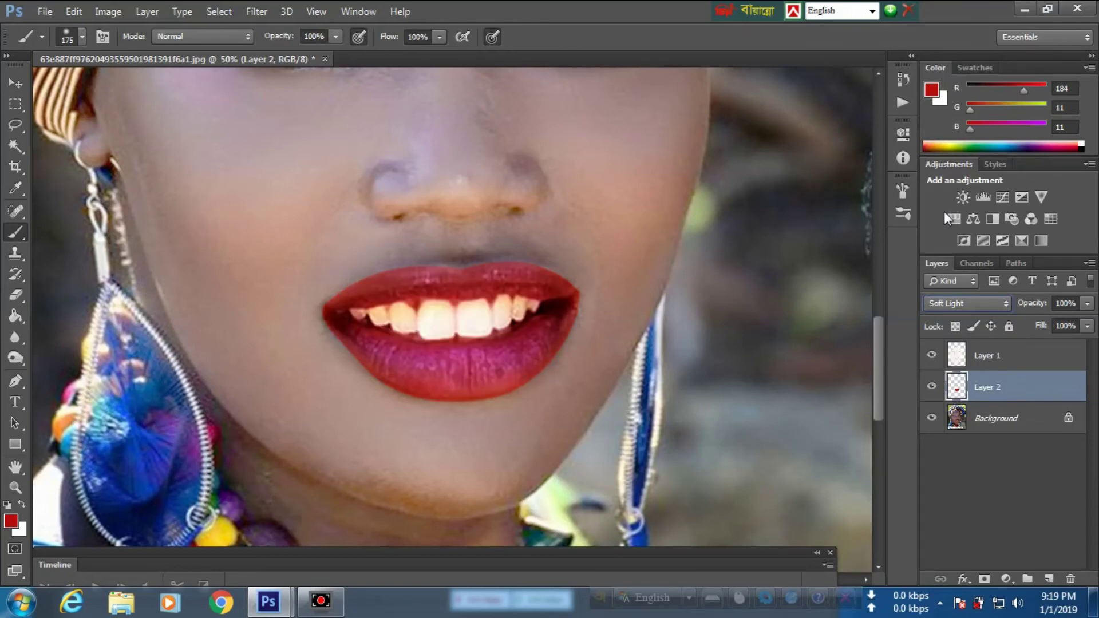
key(ctrl+plus)
key(ctrl+plus)
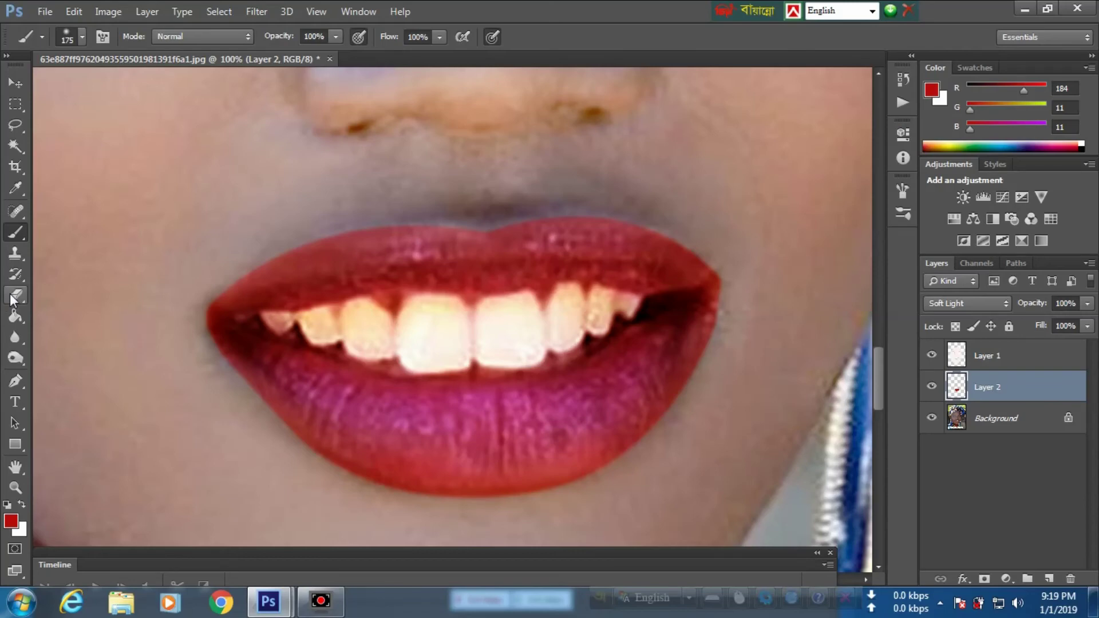
- Erase the red tint from the teeth on Layer 2 with a smaller eraser
click(16, 294)
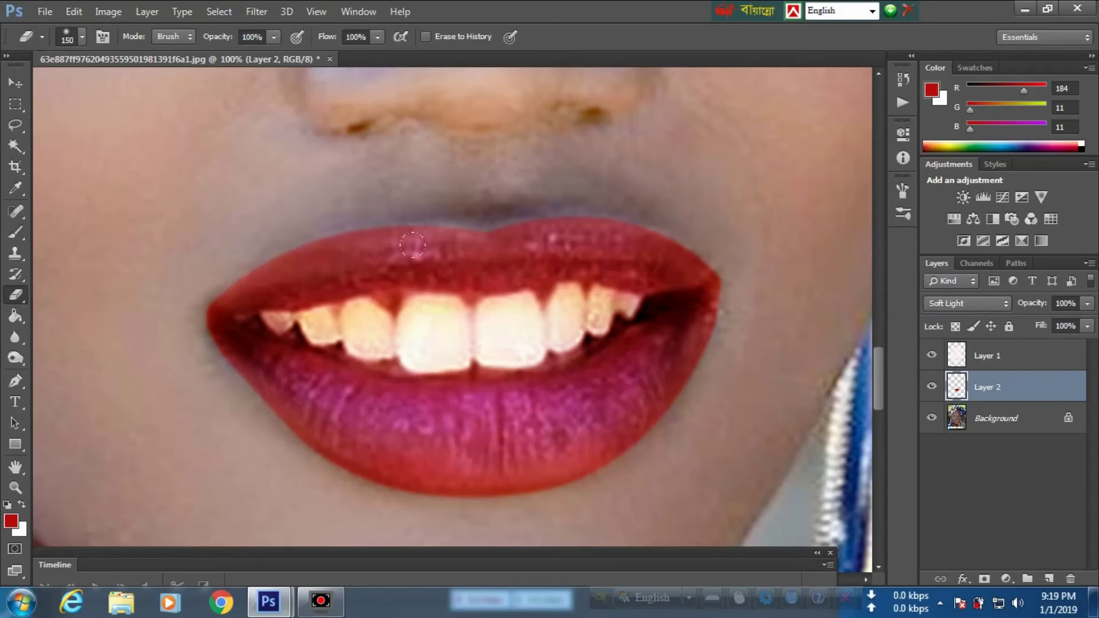
key(bracketleft)
key(bracketleft)
key(bracketleft)
mouse_move(587, 291)
mouse_down()
mouse_move(555, 326)
mouse_move(461, 302)
mouse_up()
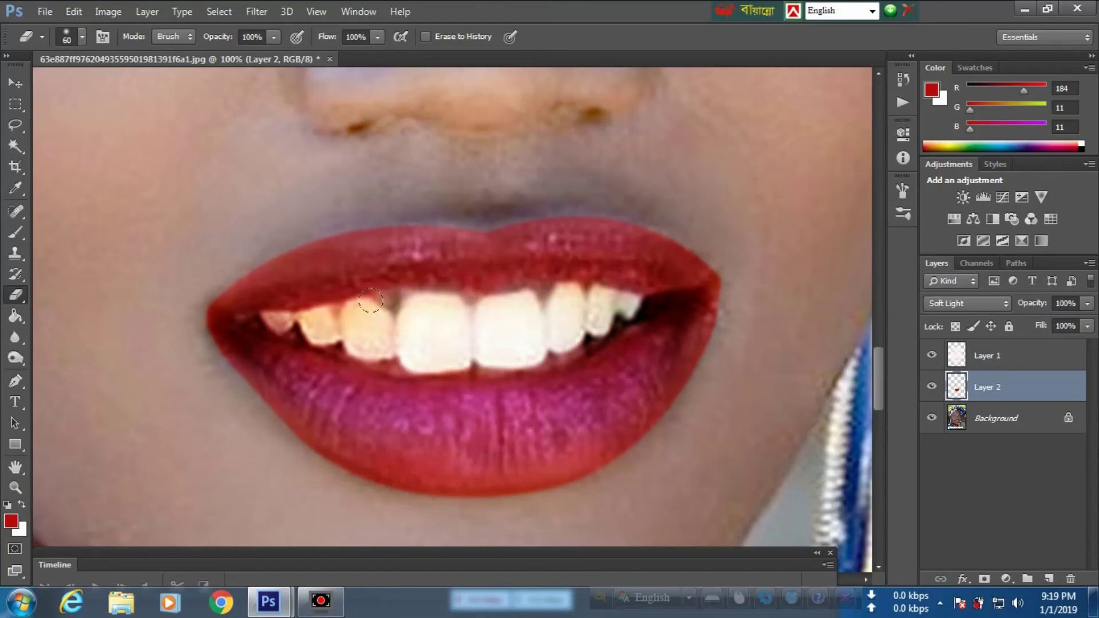
drag(461, 301, 273, 322)
key(ctrl+minus)
key(ctrl+minus)
key(ctrl+minus)
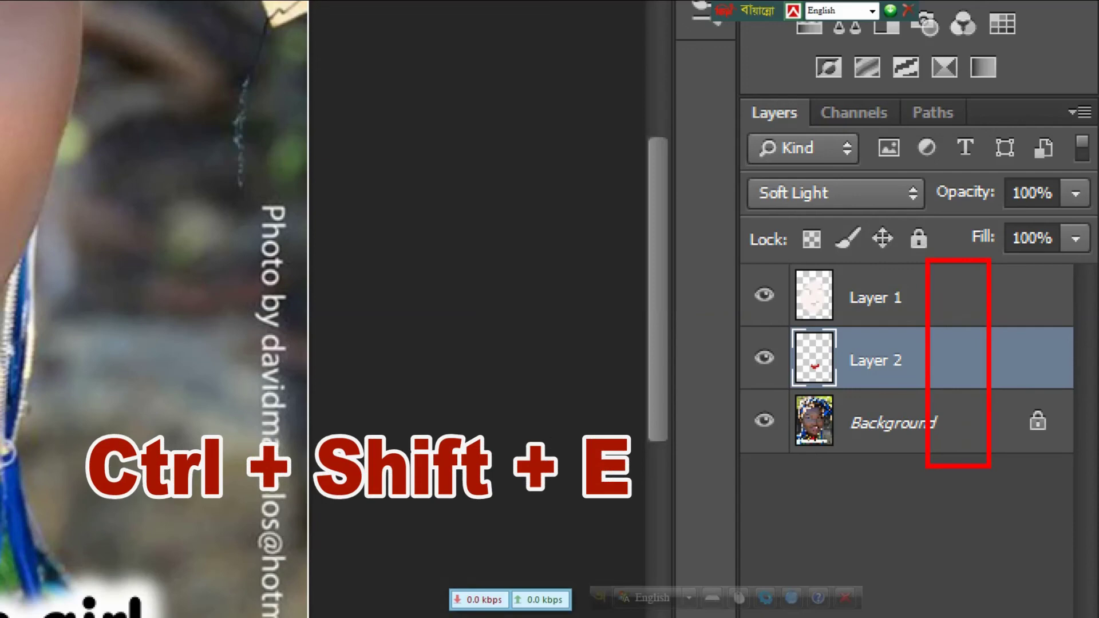
- Merge all visible layers into one Background and raise the Levels black input to 28
key(ctrl+shift+e)
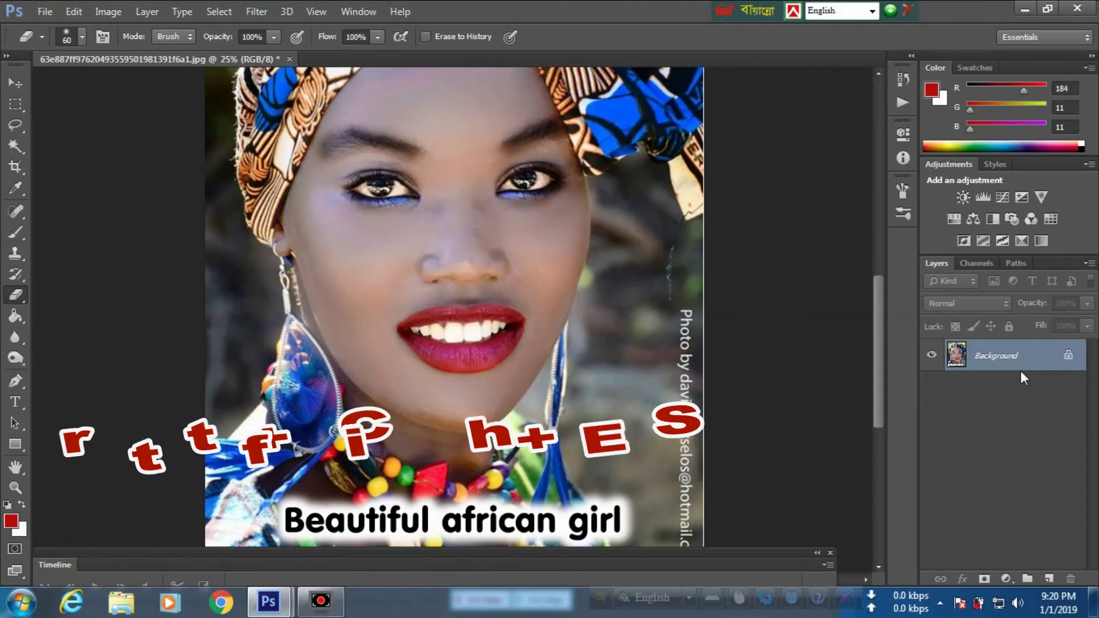
key(ctrl+minus)
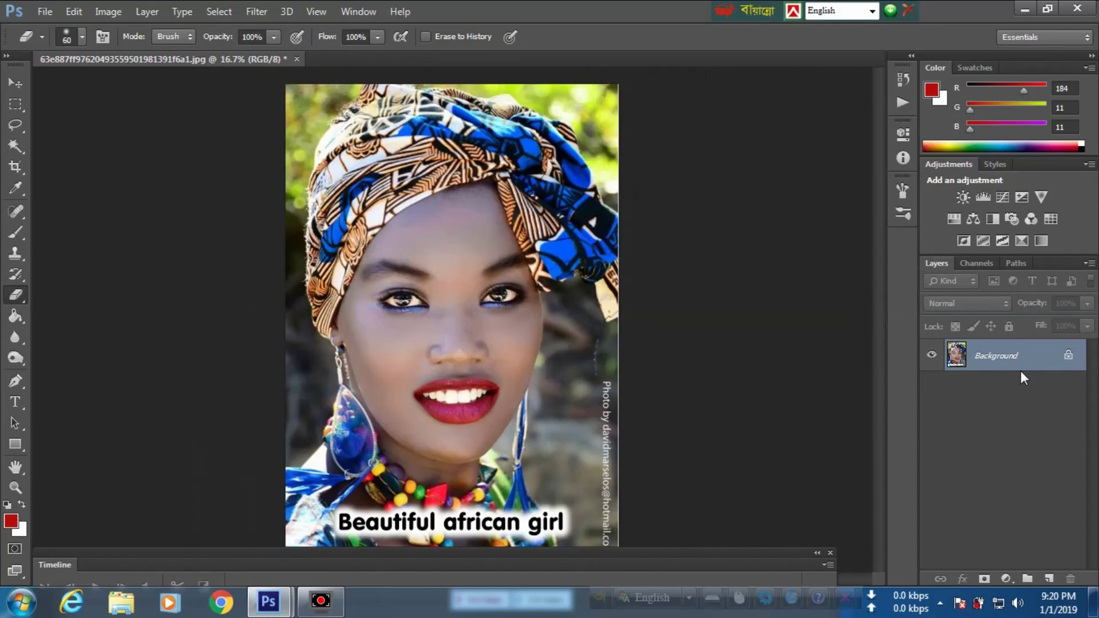
key(ctrl+l)
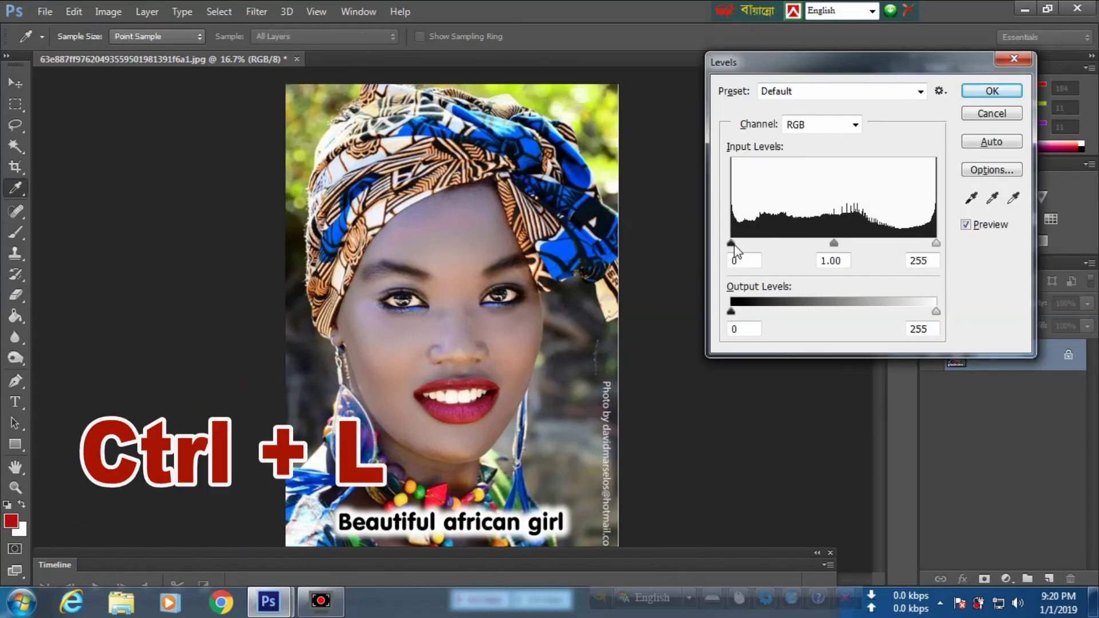
drag(732, 244, 754, 249)
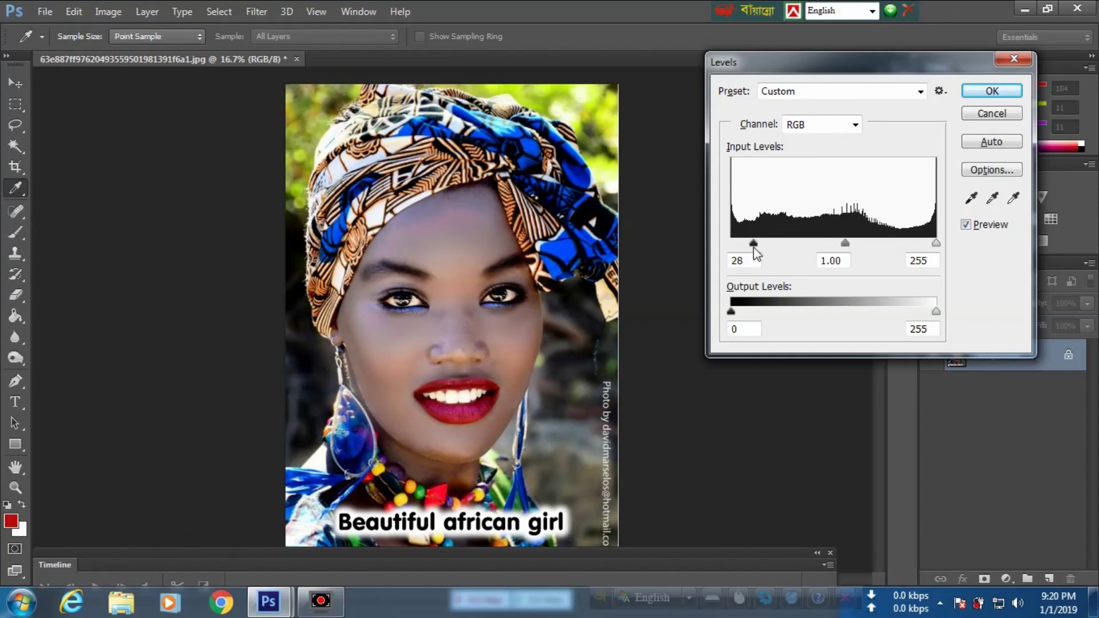
click(985, 91)
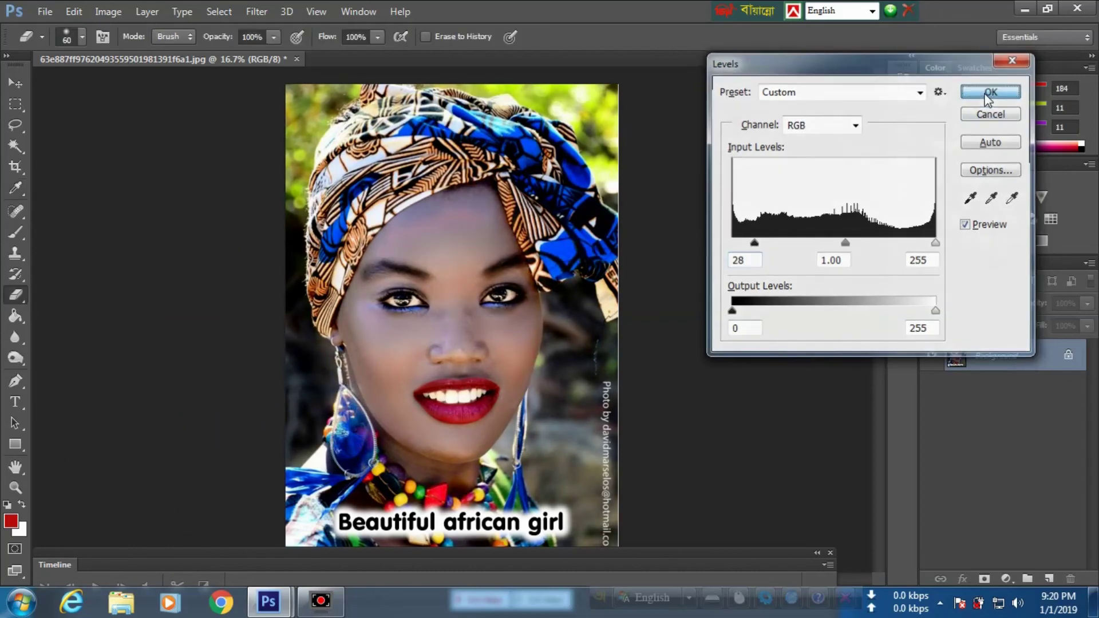
- Apply a gentle Curves lift to brighten the midtones
key(ctrl+m)
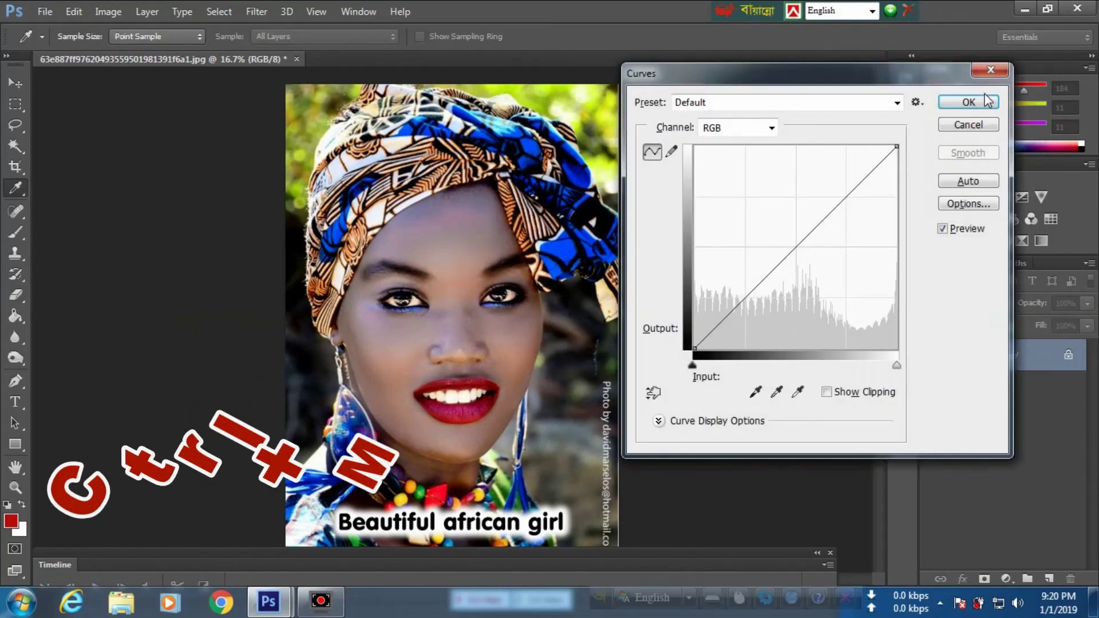
drag(814, 231, 805, 228)
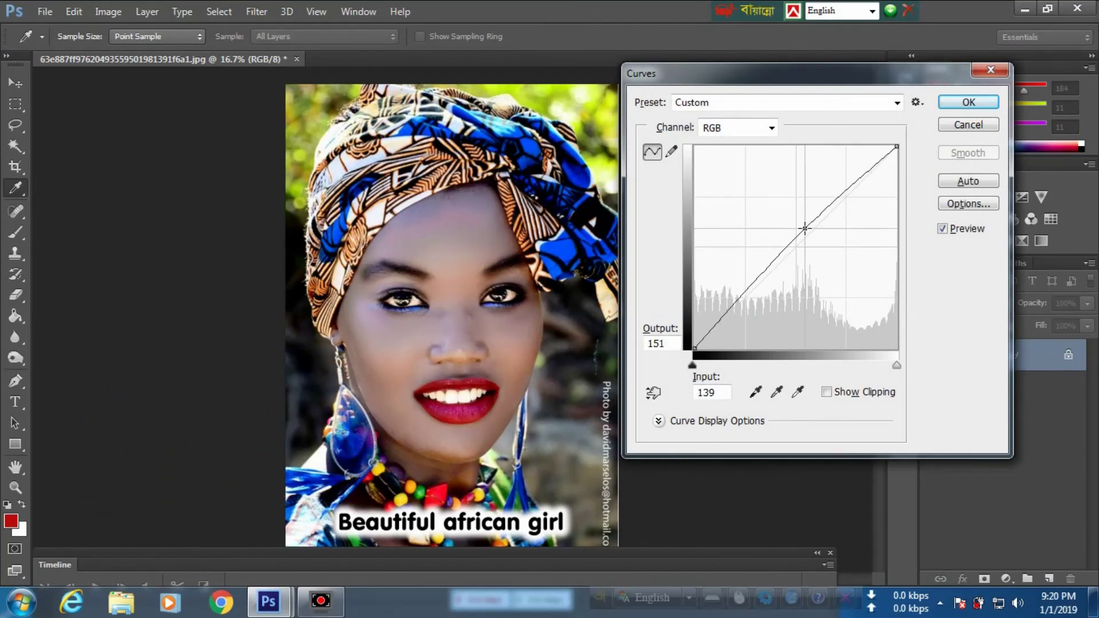
click(960, 104)
mouse_move(268, 601)
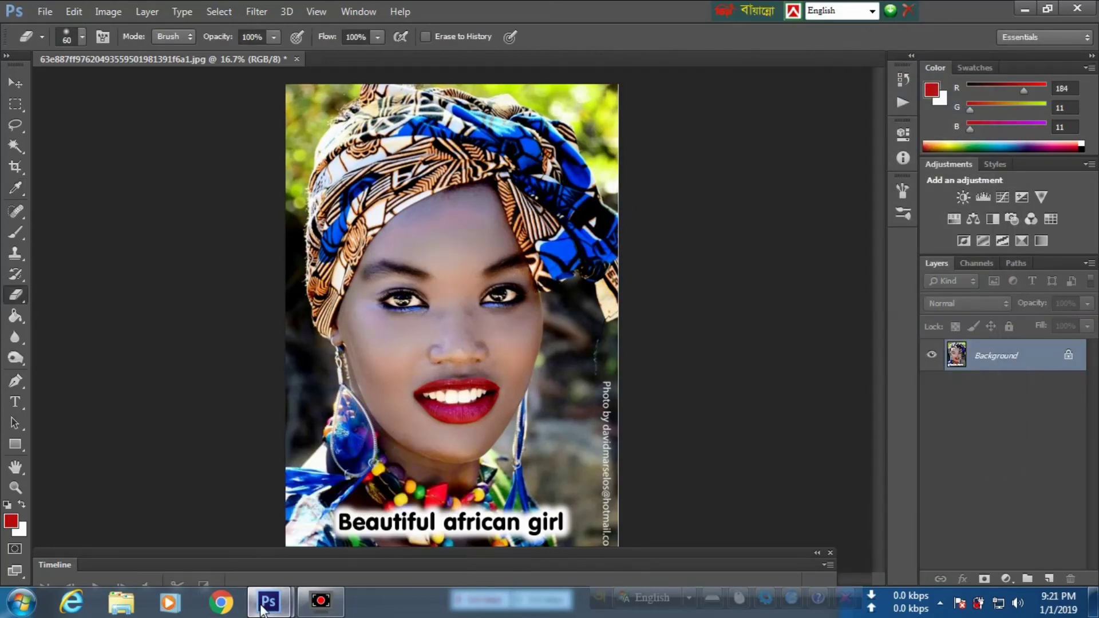
- Arrange the edited portrait and its unedited copy in separate windows side by side
click(352, 532)
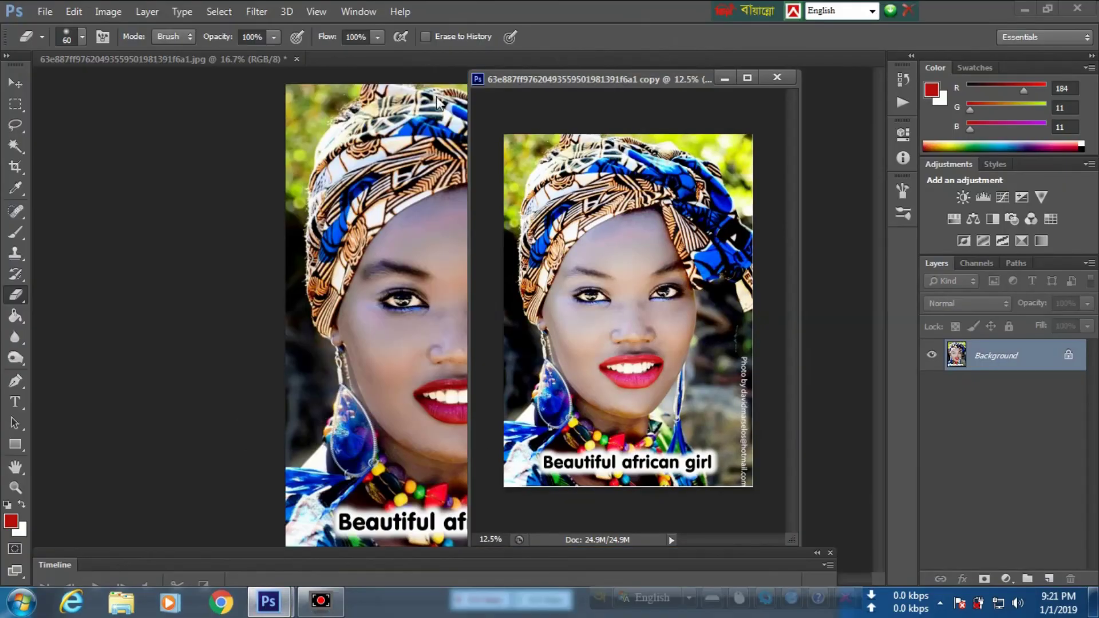
drag(269, 60, 272, 75)
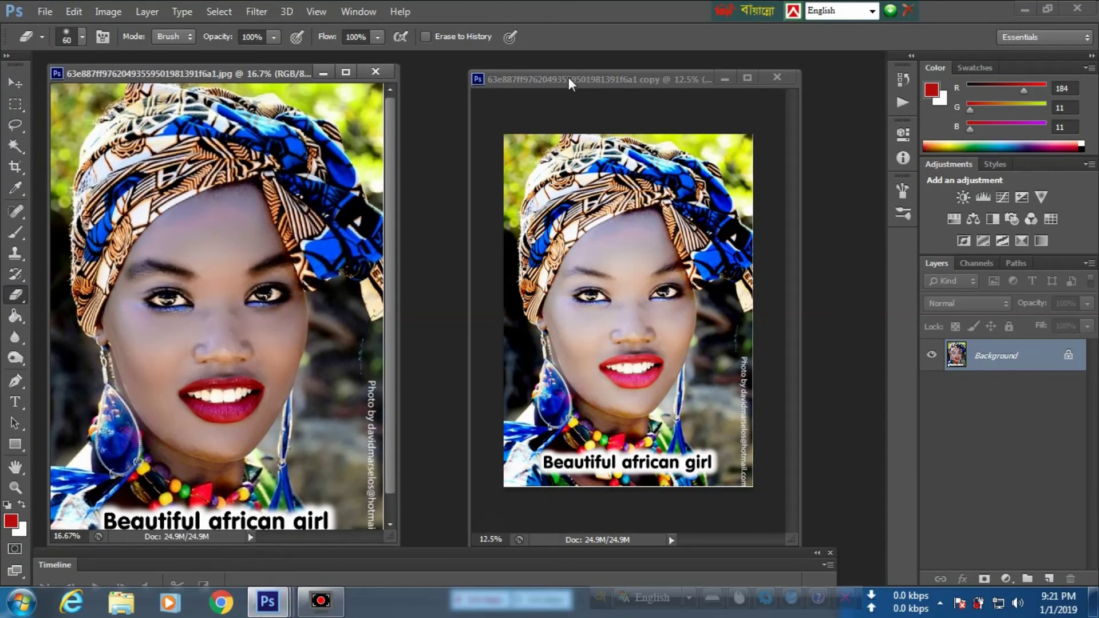
drag(569, 77, 548, 71)
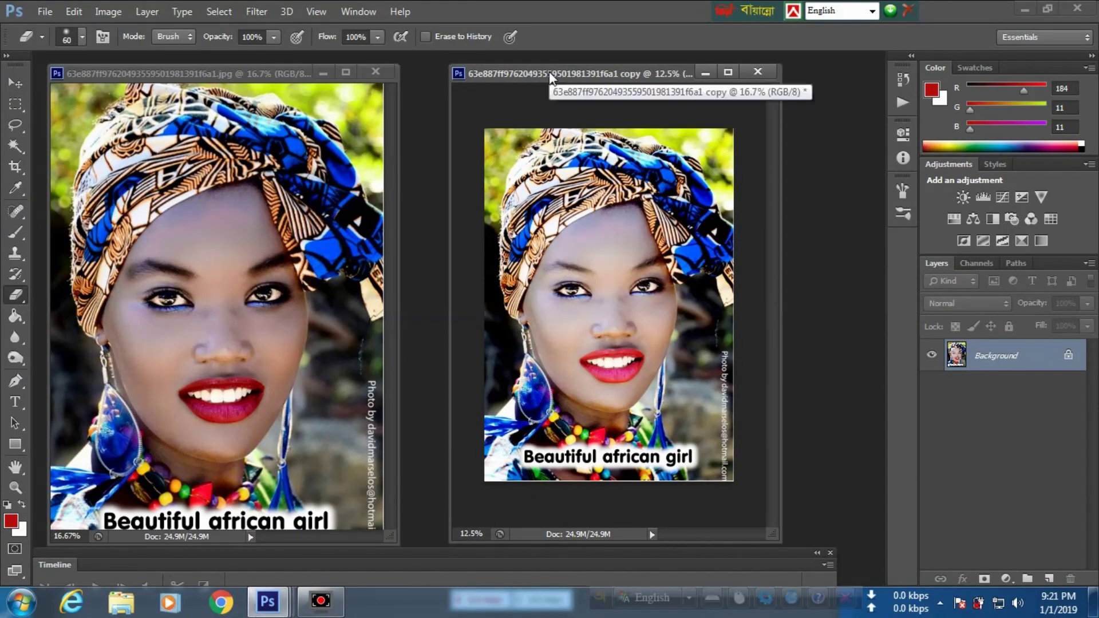